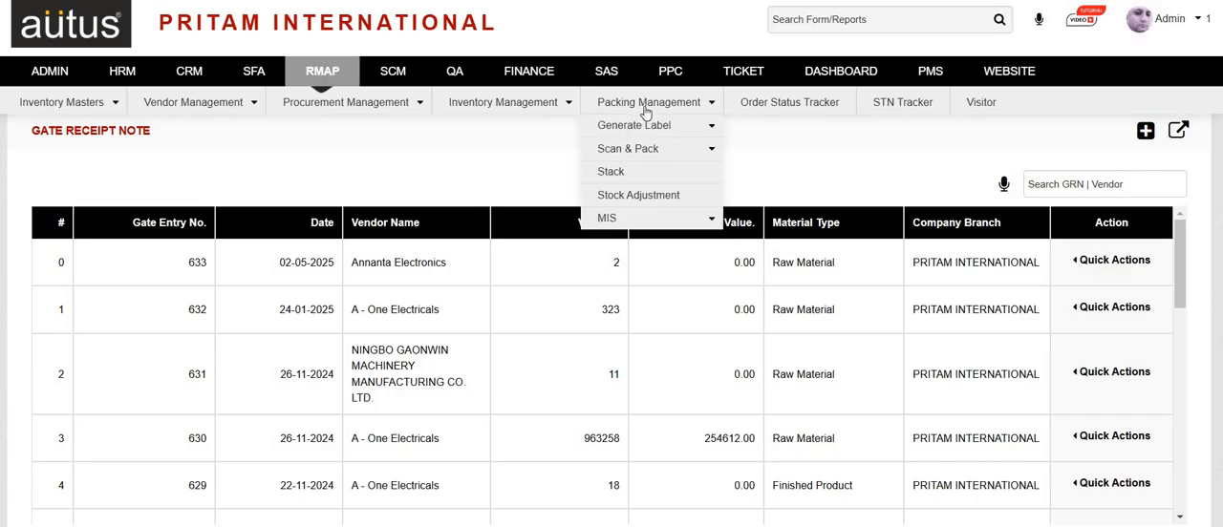
Open the Gate Receipt Note page in a new browser tab and start a new gate receipt entry.
{"action": "mouse_move", "coordinate": [547, 110]}
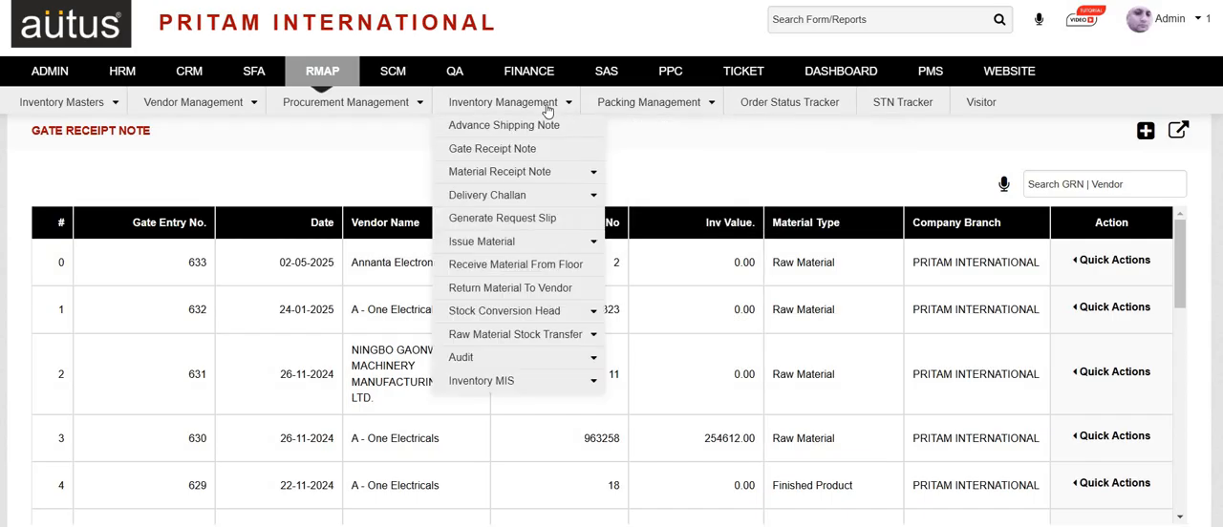
{"action": "right_click", "coordinate": [542, 150]}
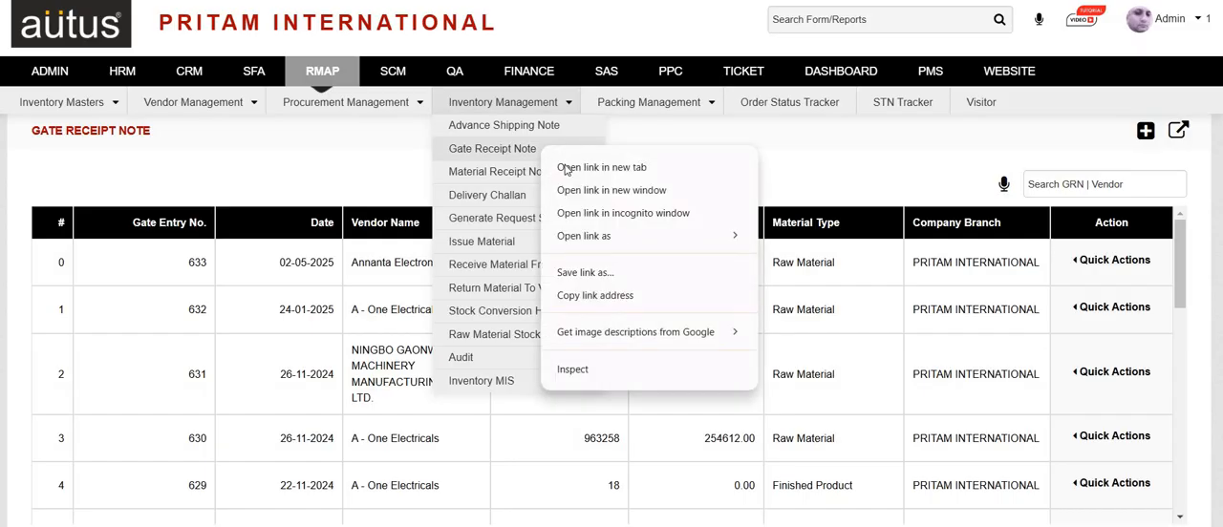
{"action": "left_click", "coordinate": [565, 169]}
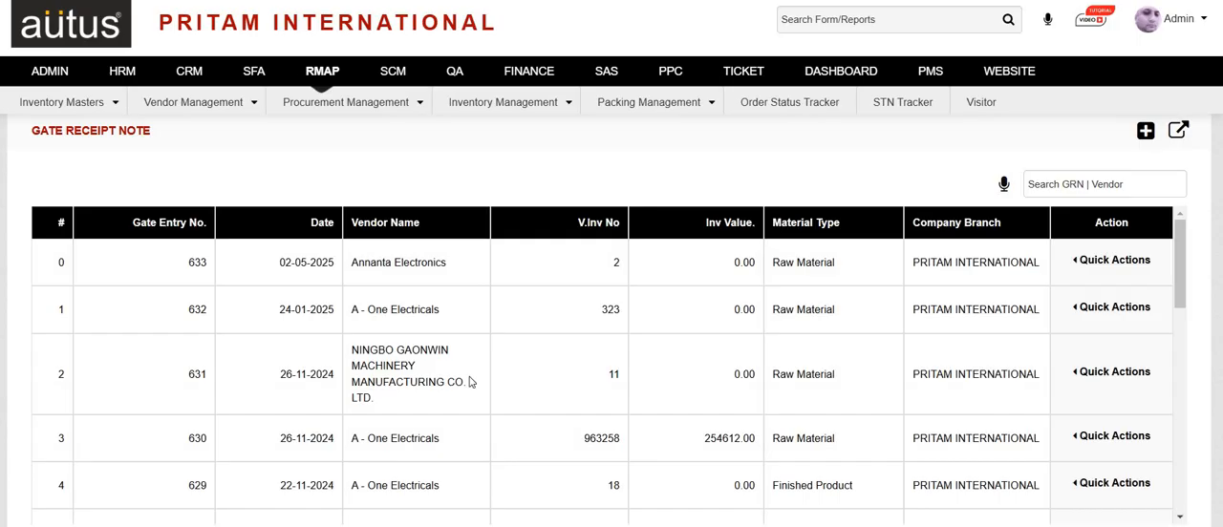
{"action": "left_click", "coordinate": [1144, 132]}
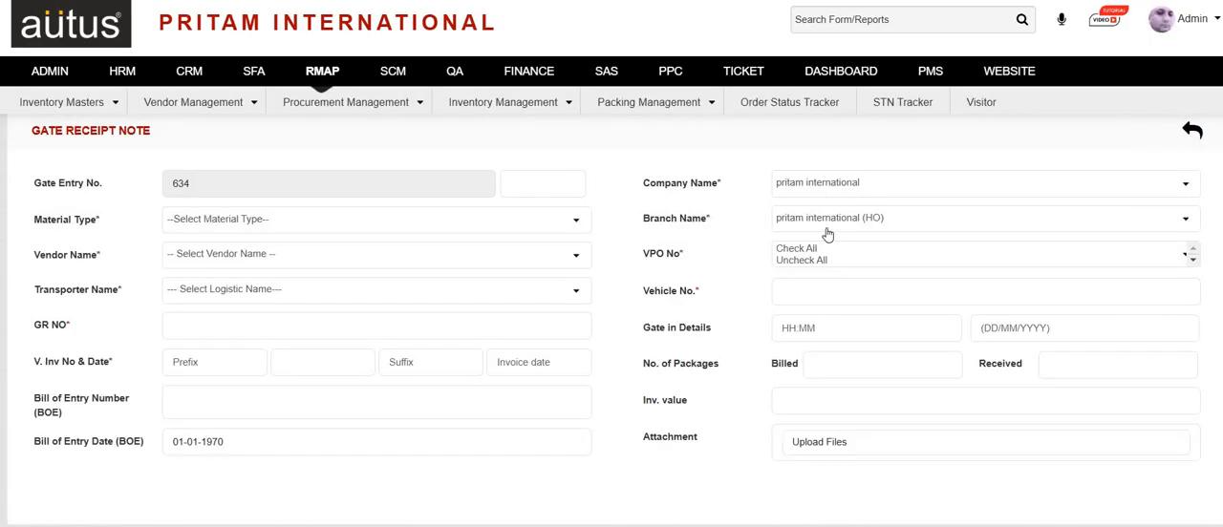
Set the gate receipt's material type to RM/FG and its vendor to Annanta Electronics.
{"action": "left_click", "coordinate": [359, 233]}
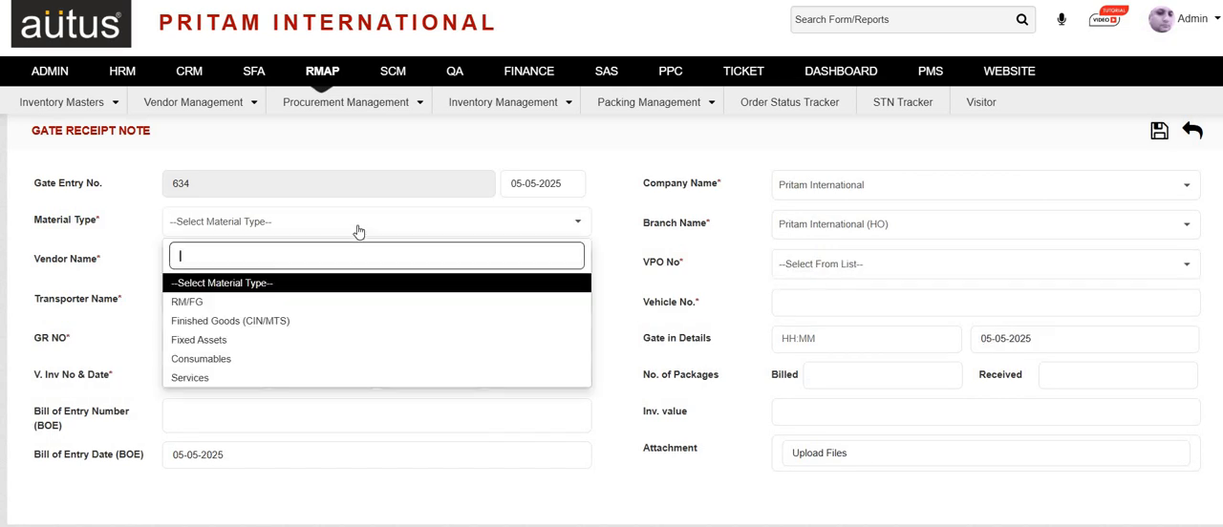
{"action": "left_click", "coordinate": [241, 303]}
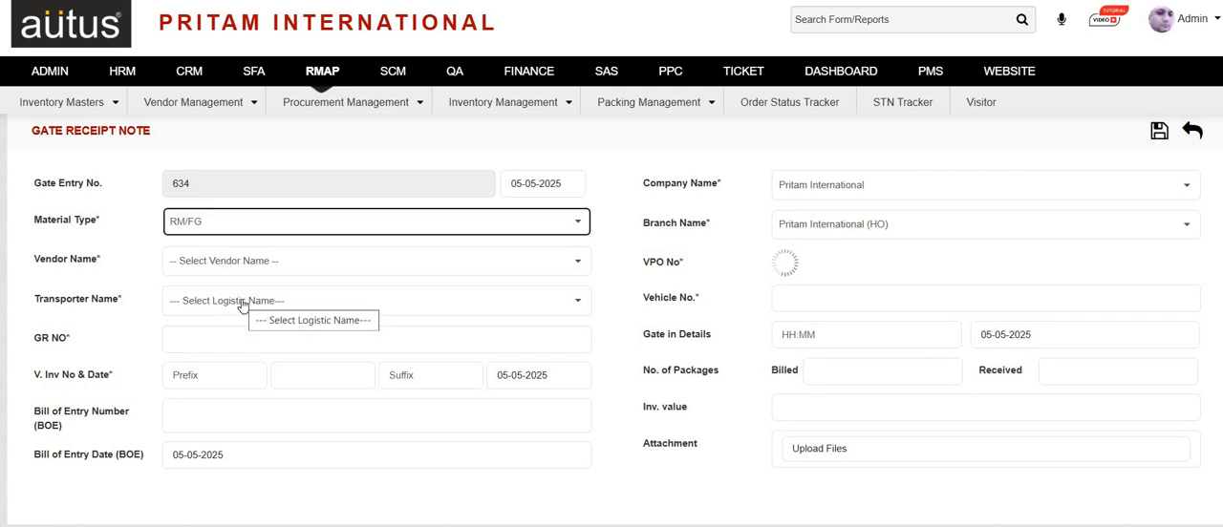
{"action": "left_click", "coordinate": [289, 265]}
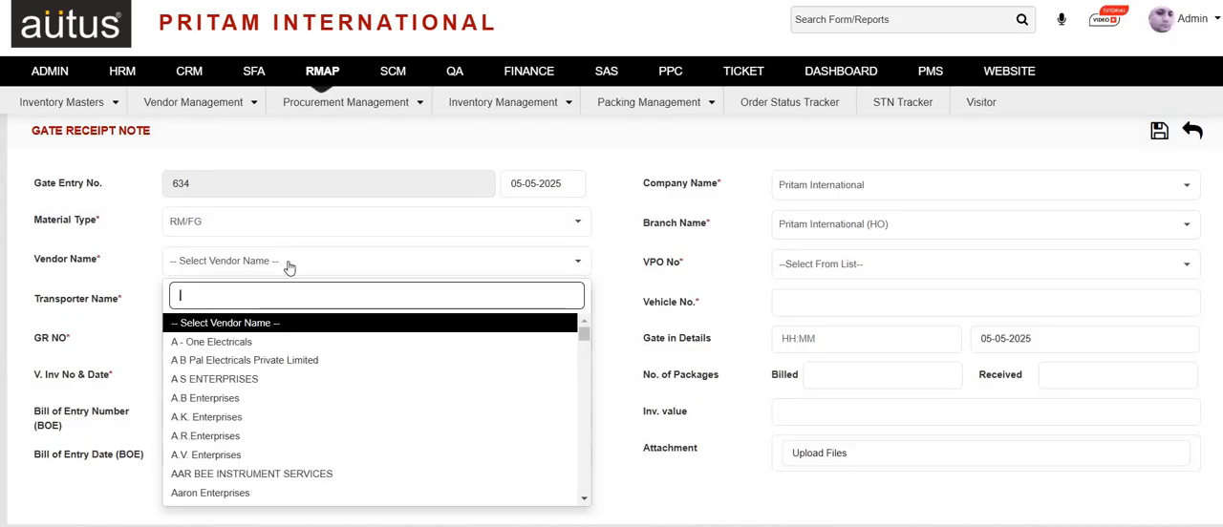
{"action": "type", "text": "ann"}
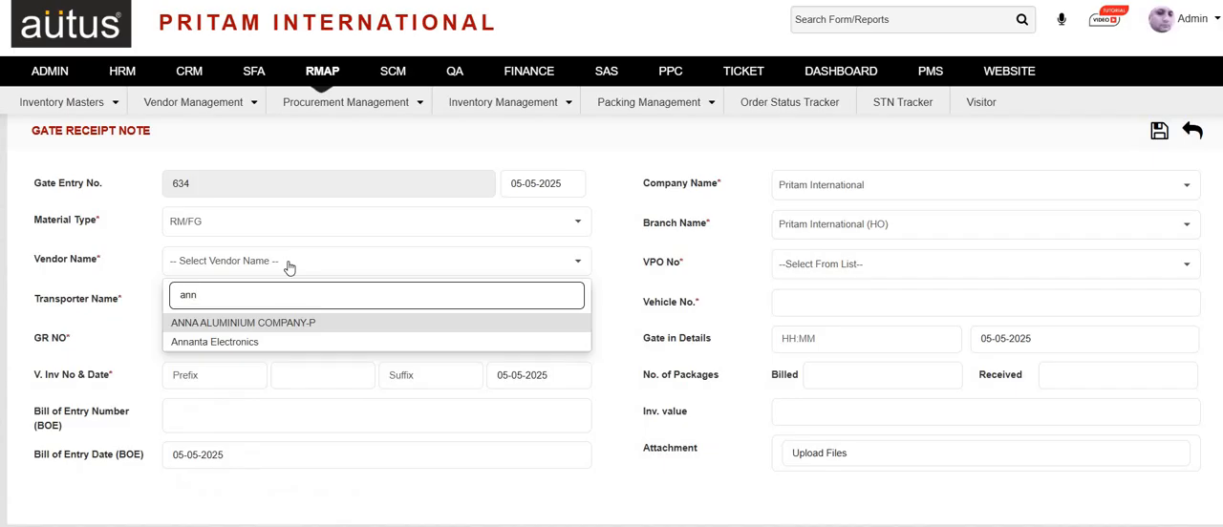
{"action": "left_click", "coordinate": [278, 342]}
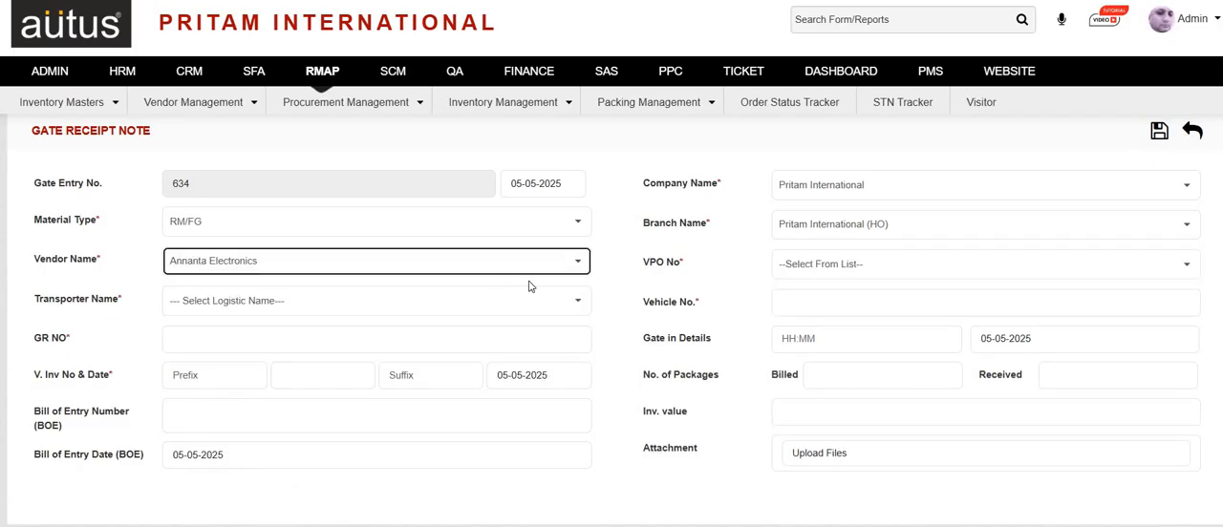
Complete the purchase order, transporter Ace Operator Union Baddi (Samastipur), GR number 1, invoice number 2 and vehicle number 234, and save the gate receipt.
{"action": "left_click", "coordinate": [805, 272]}
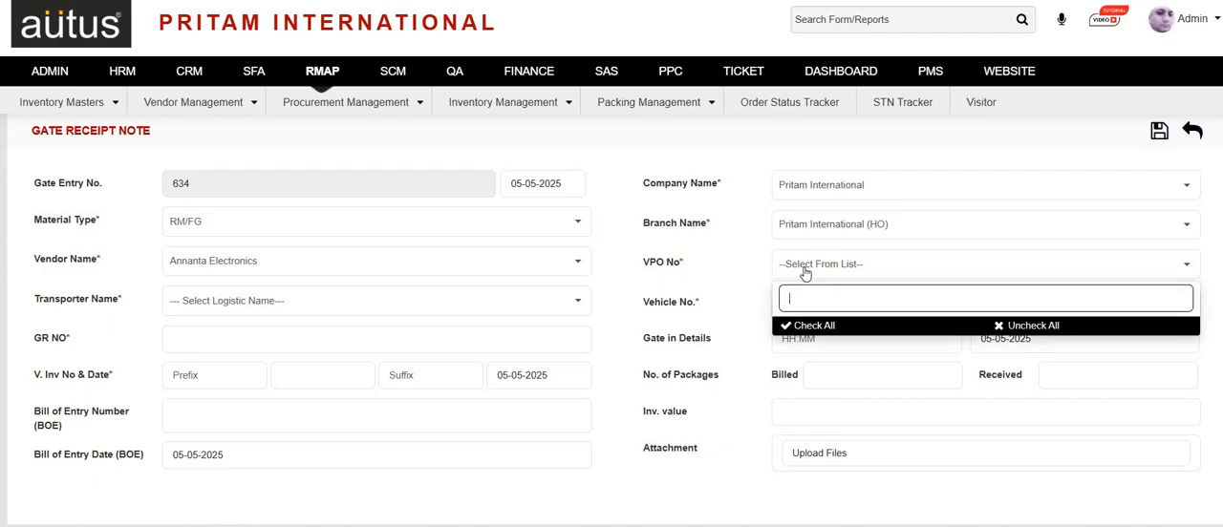
{"action": "left_click", "coordinate": [311, 226]}
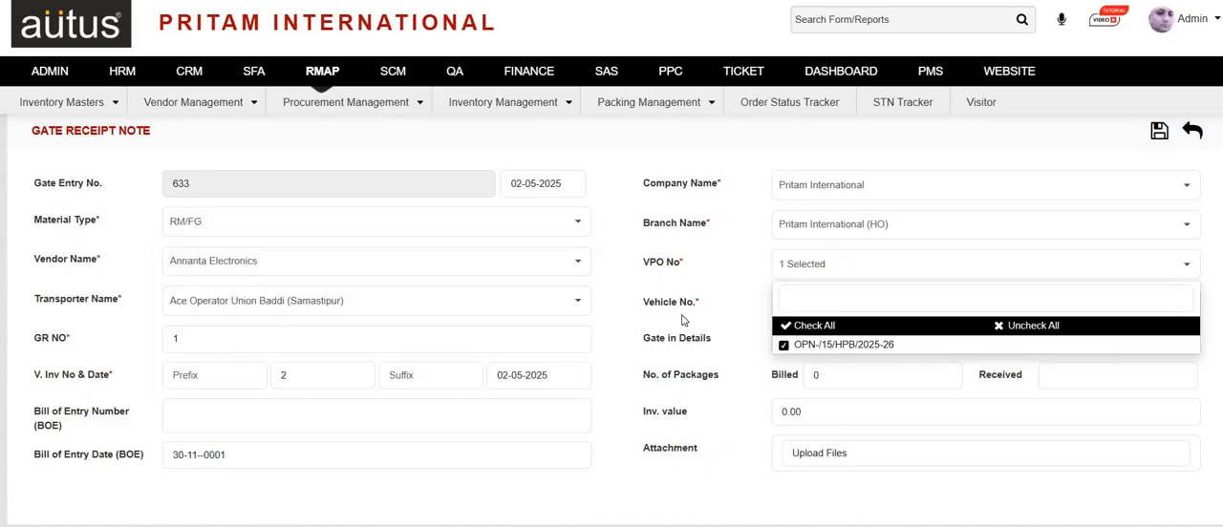
{"action": "left_click", "coordinate": [591, 447]}
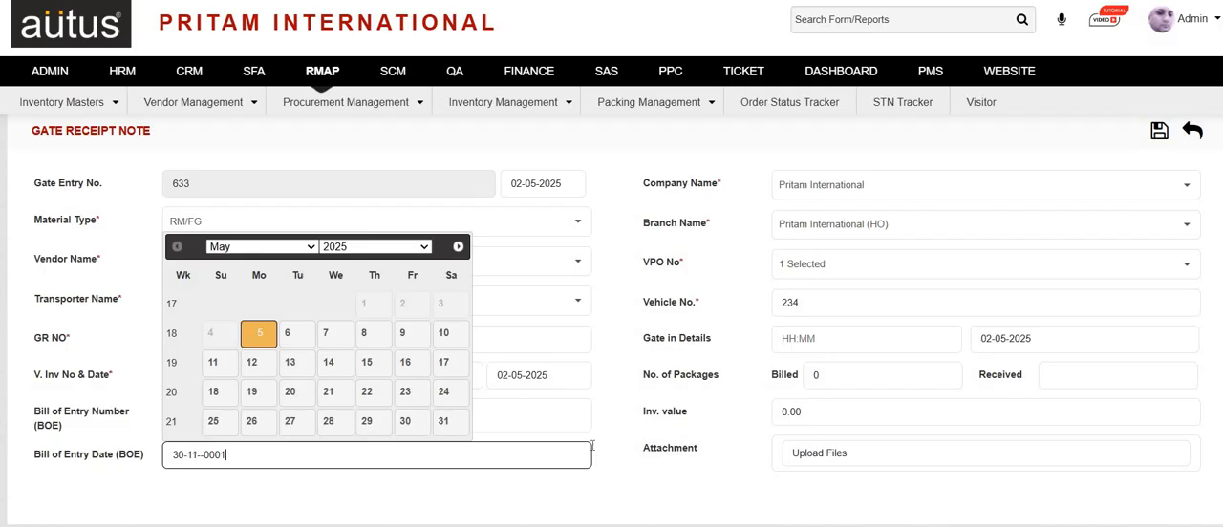
{"action": "left_click", "coordinate": [619, 371]}
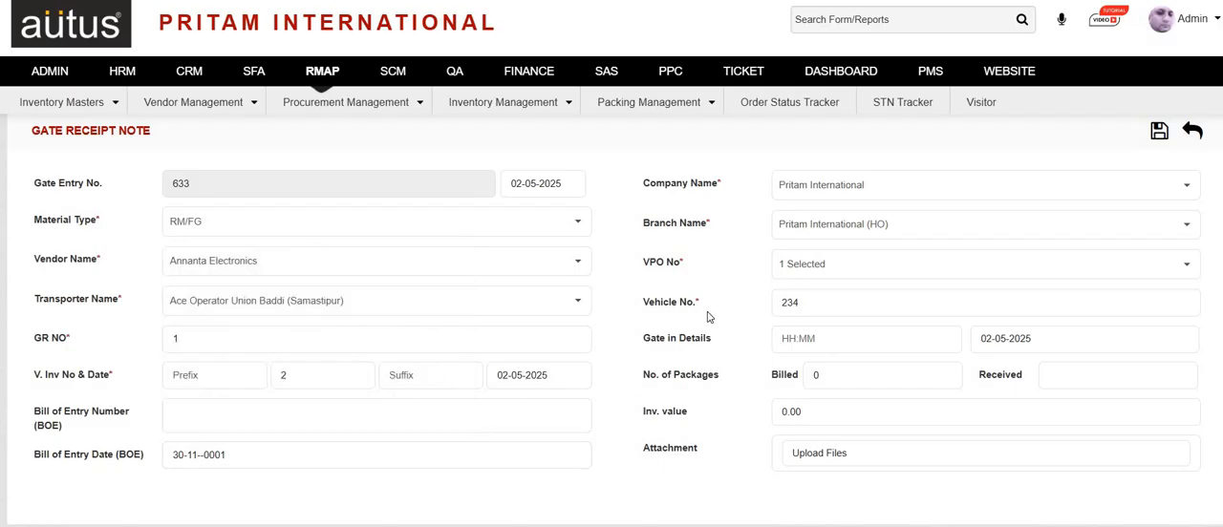
{"action": "left_click", "coordinate": [1159, 133]}
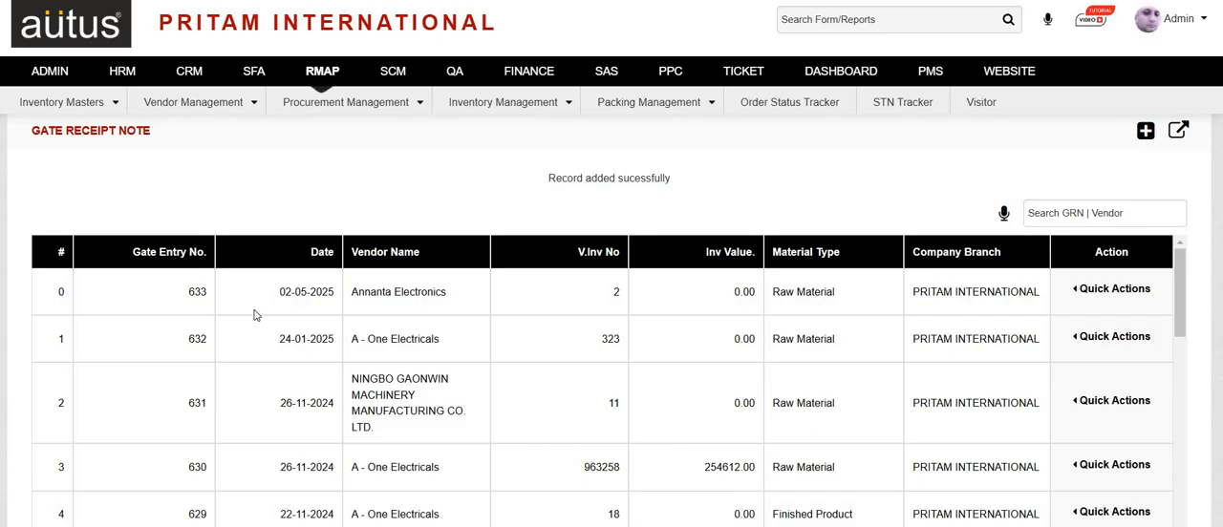
Open the Material Receipt Note page for receiving material in store and start a new receipt of type Open.
{"action": "left_click_drag", "start_coordinate": [252, 303], "coordinate": [836, 293]}
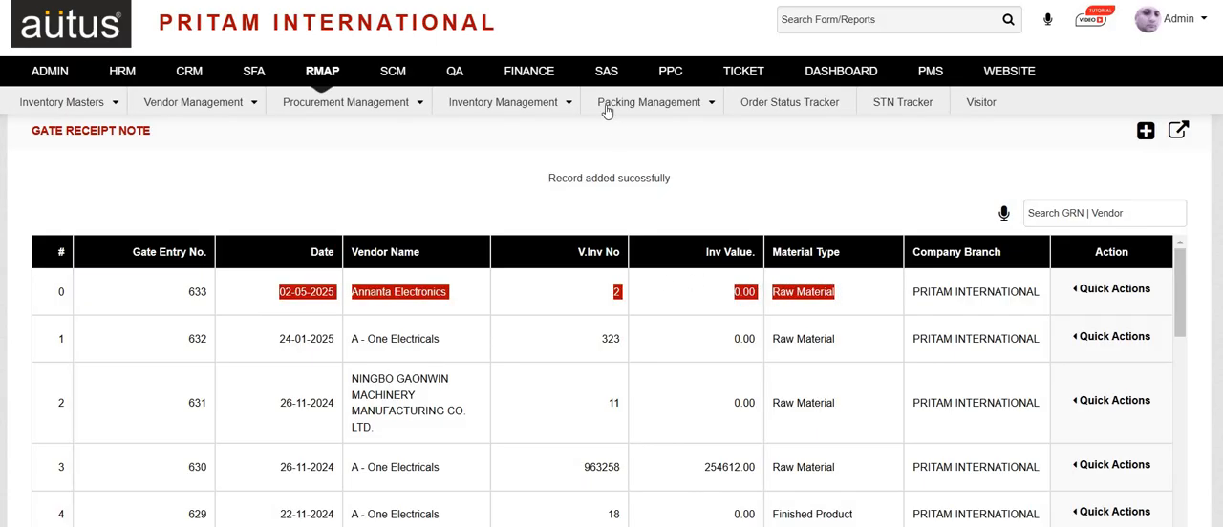
{"action": "mouse_move", "coordinate": [602, 112]}
{"action": "mouse_move", "coordinate": [522, 114]}
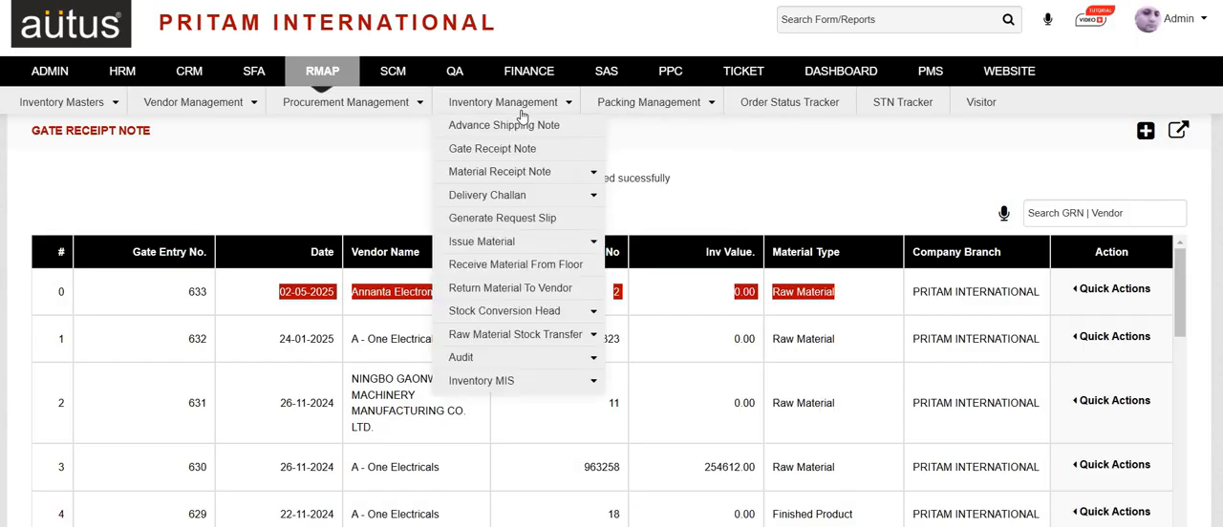
{"action": "mouse_move", "coordinate": [567, 170]}
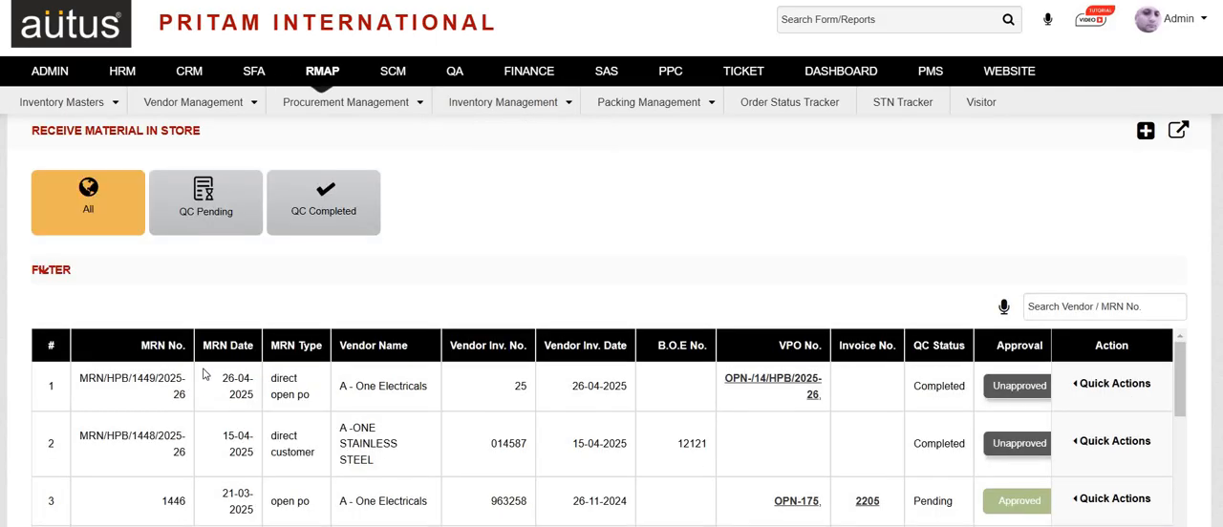
{"action": "left_click", "coordinate": [1147, 132]}
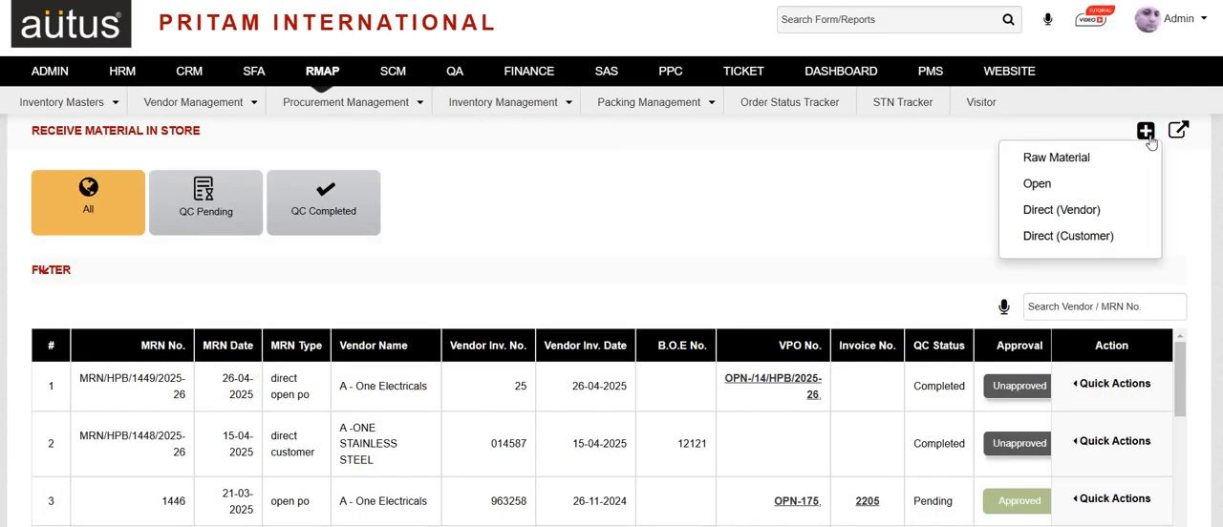
{"action": "left_click", "coordinate": [1087, 210]}
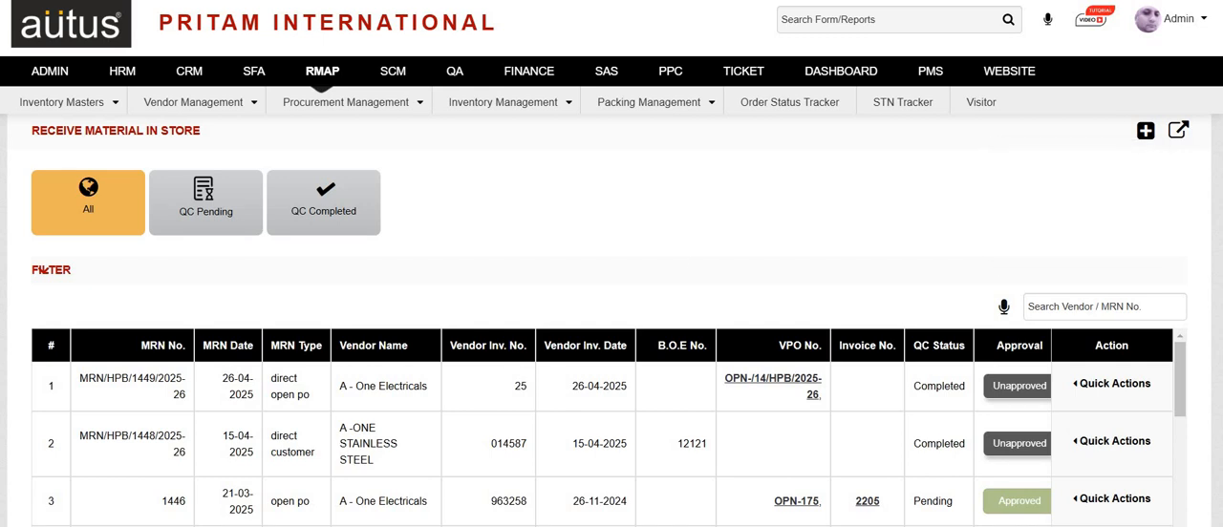
{"action": "mouse_move", "coordinate": [1148, 130]}
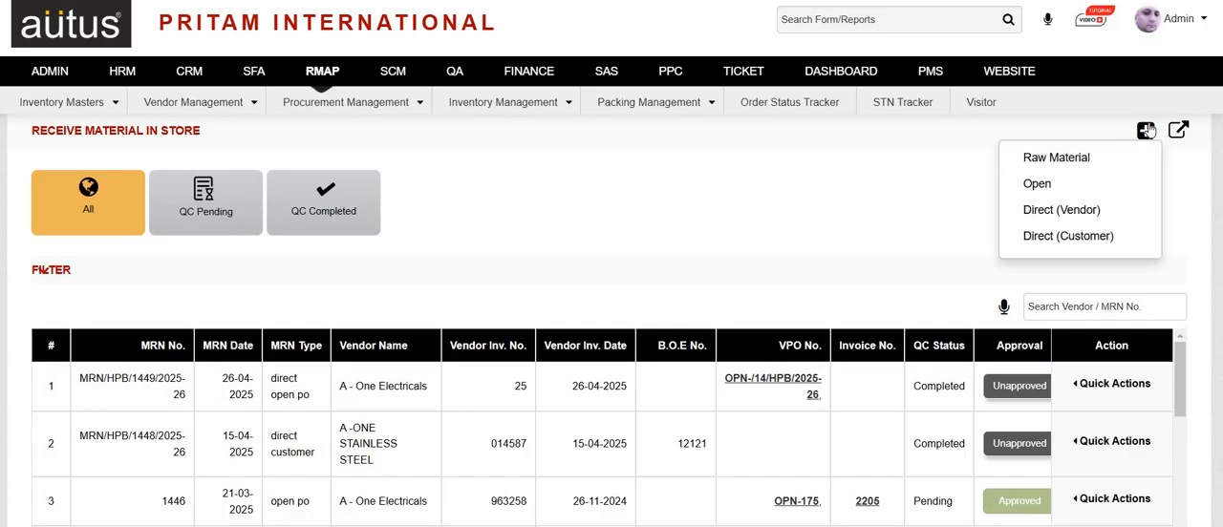
{"action": "left_click", "coordinate": [1096, 188]}
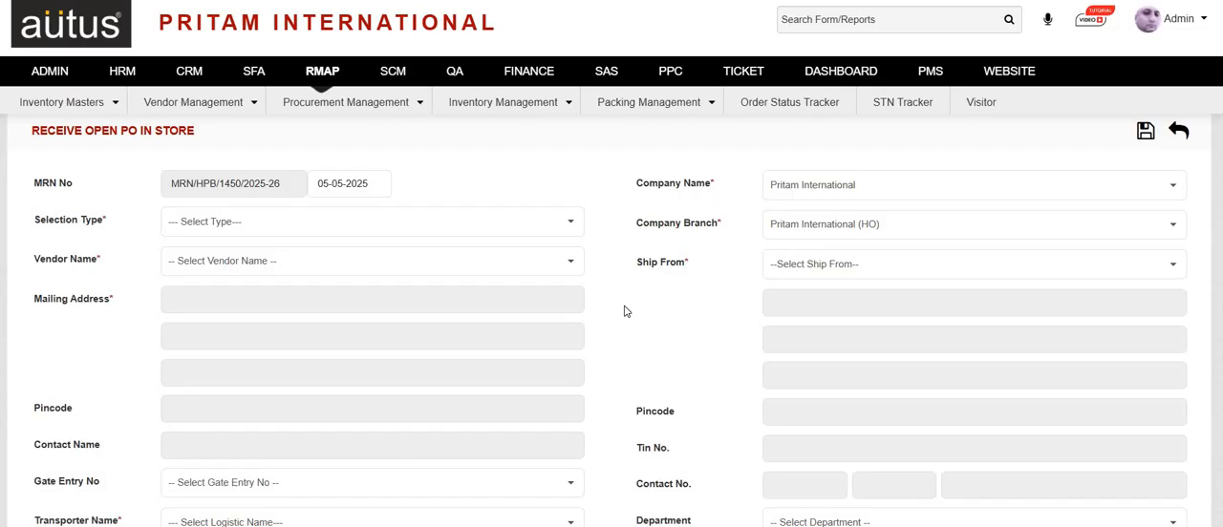
Set the selection type to Open PO, vendor to Annanta Electronics and ship-from to Annanta Electronics (HO), and review the warehouse choices, keeping RFD-A.
{"action": "left_click", "coordinate": [341, 232]}
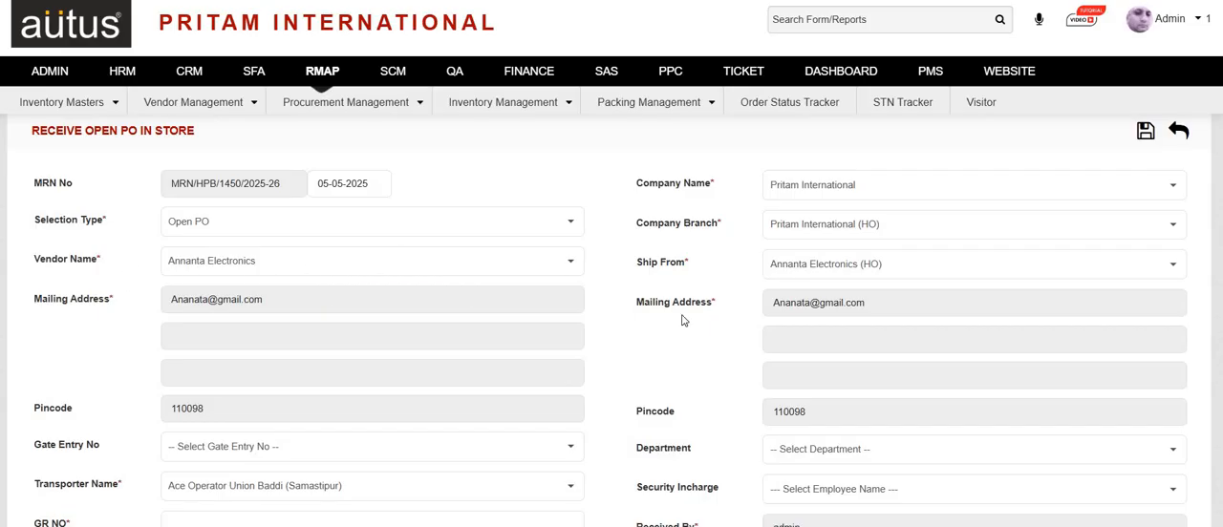
{"action": "scroll", "coordinate": [682, 320], "scroll_direction": "down", "scroll_amount": 1}
{"action": "scroll", "coordinate": [682, 320], "scroll_direction": "down", "scroll_amount": 1}
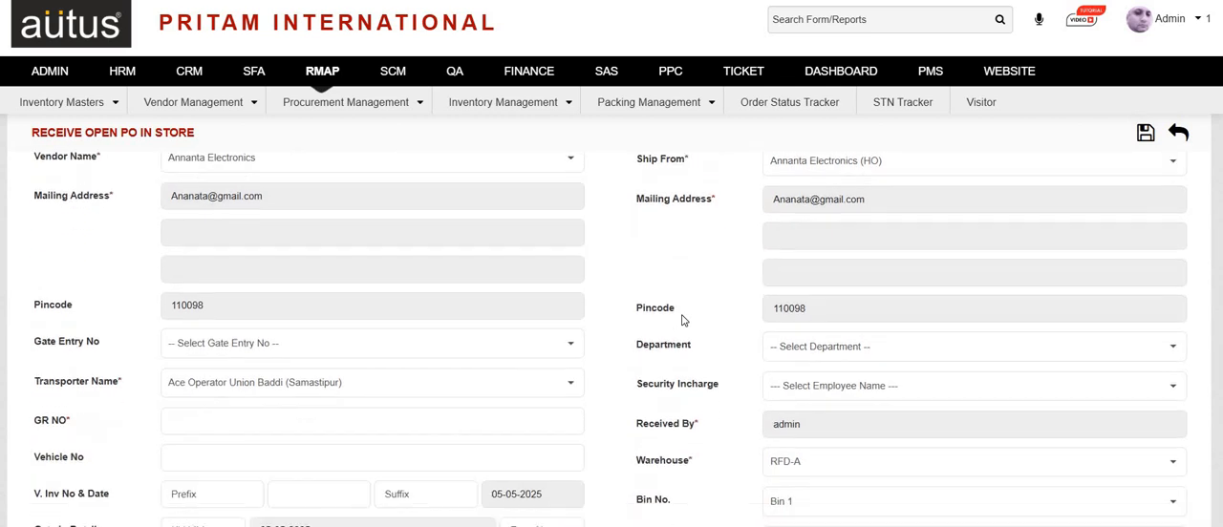
{"action": "scroll", "coordinate": [688, 273], "scroll_direction": "down", "scroll_amount": 2}
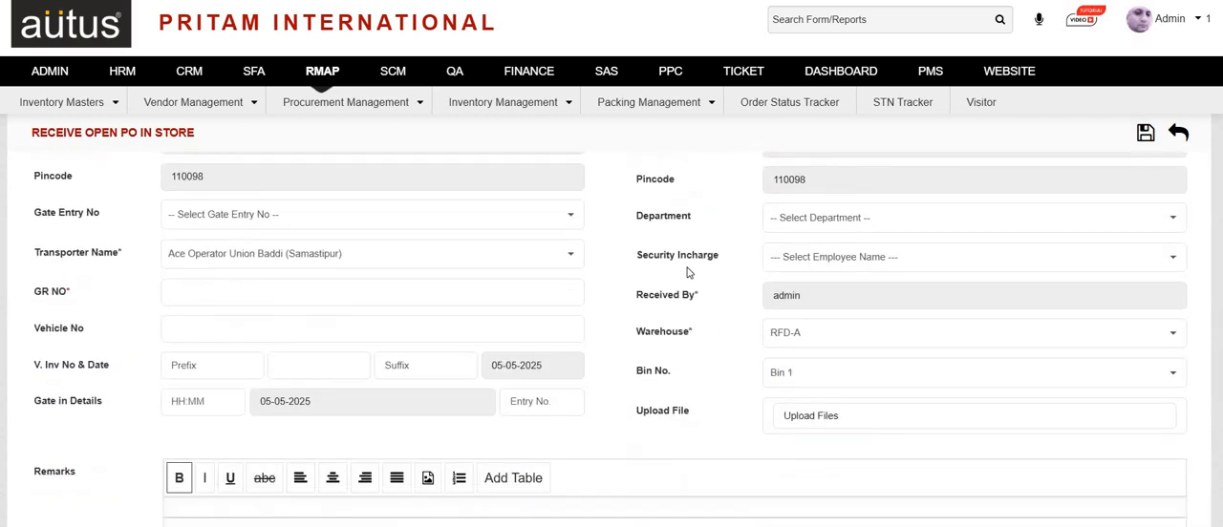
{"action": "scroll", "coordinate": [527, 428], "scroll_direction": "down", "scroll_amount": 1}
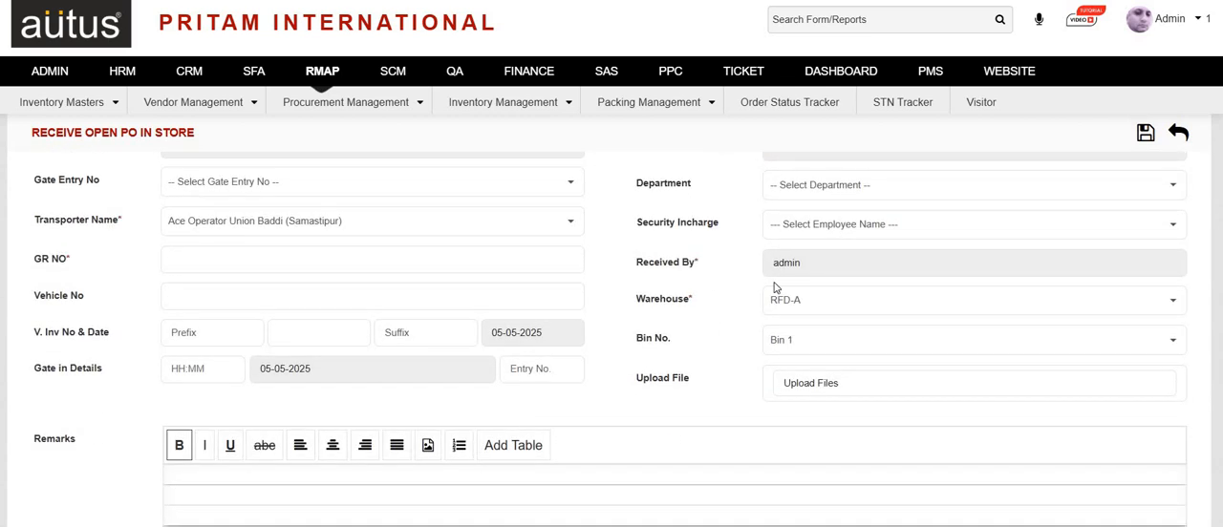
{"action": "left_click", "coordinate": [802, 311]}
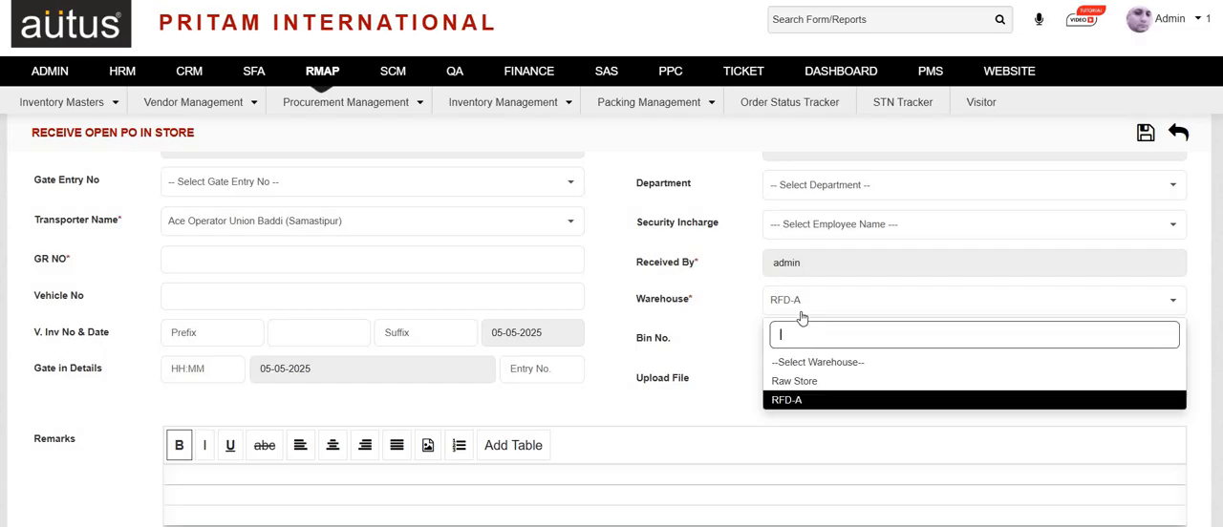
{"action": "left_click", "coordinate": [699, 370]}
Add all item lines of the R&D Online PO under Product Details and save the material receipt.
{"action": "scroll", "coordinate": [698, 370], "scroll_direction": "down", "scroll_amount": 3}
{"action": "scroll", "coordinate": [697, 370], "scroll_direction": "down", "scroll_amount": 1}
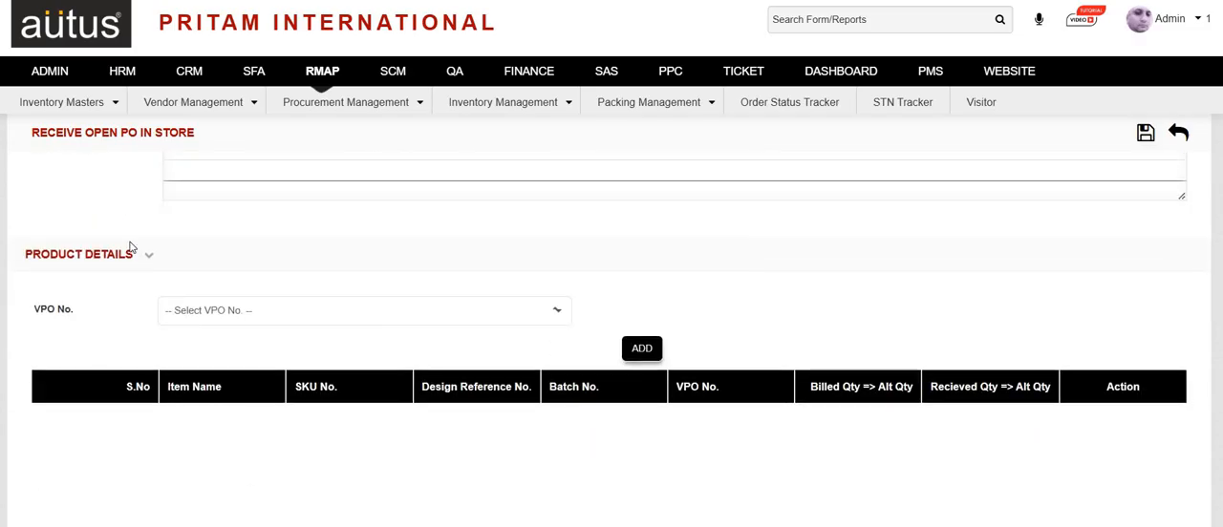
{"action": "left_click", "coordinate": [252, 317]}
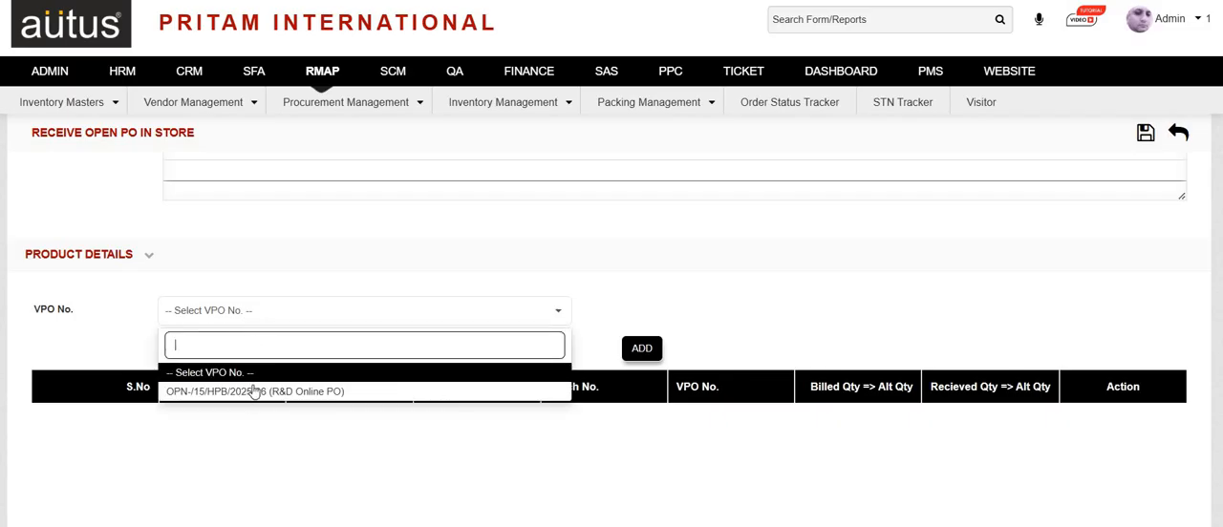
{"action": "left_click", "coordinate": [253, 393]}
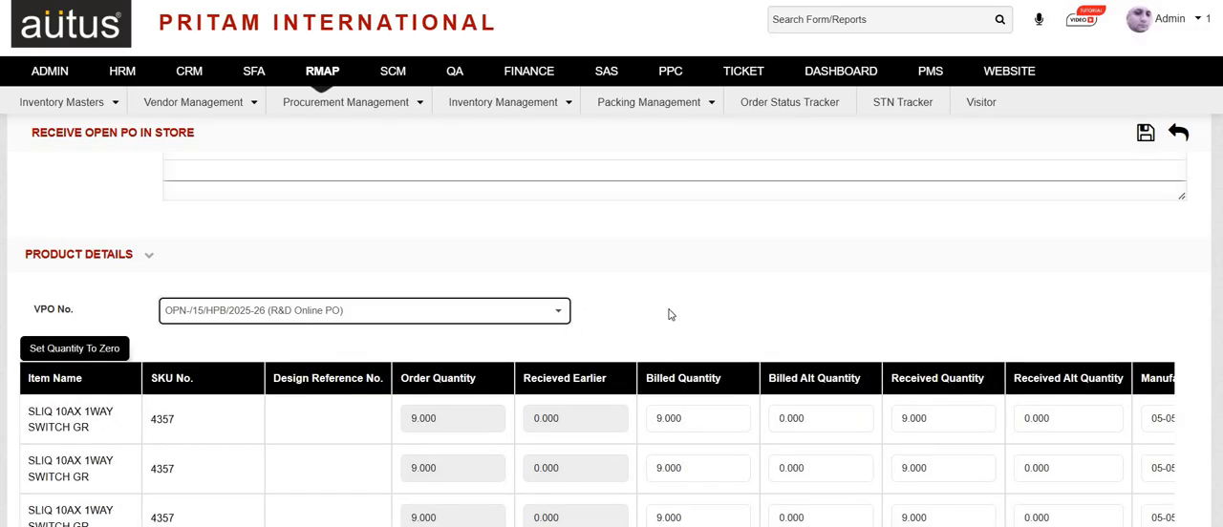
{"action": "scroll", "coordinate": [669, 316], "scroll_direction": "down", "scroll_amount": 2}
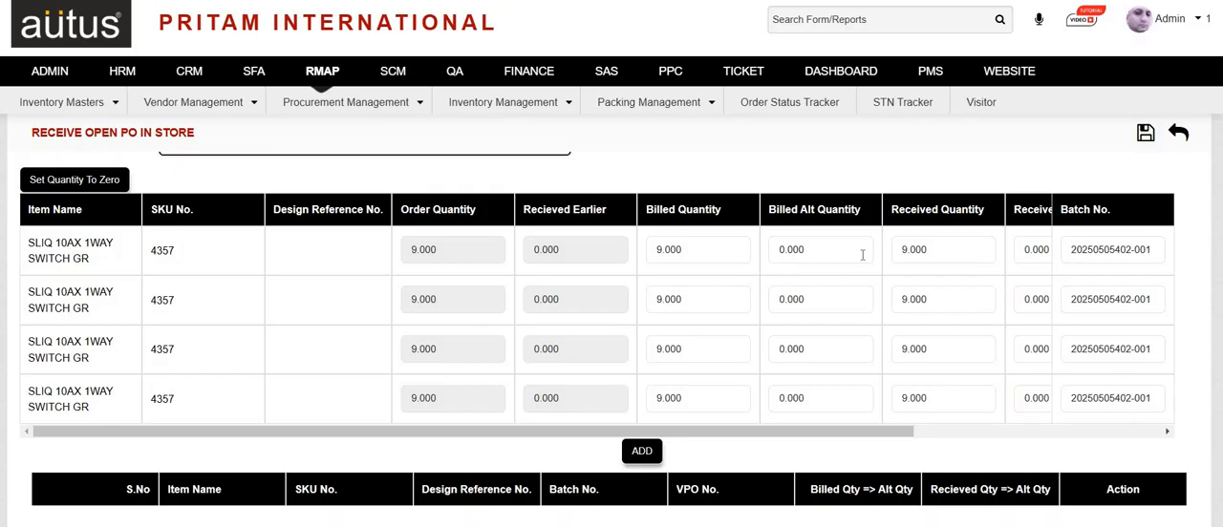
{"action": "scroll", "coordinate": [614, 363], "scroll_direction": "down", "scroll_amount": 1}
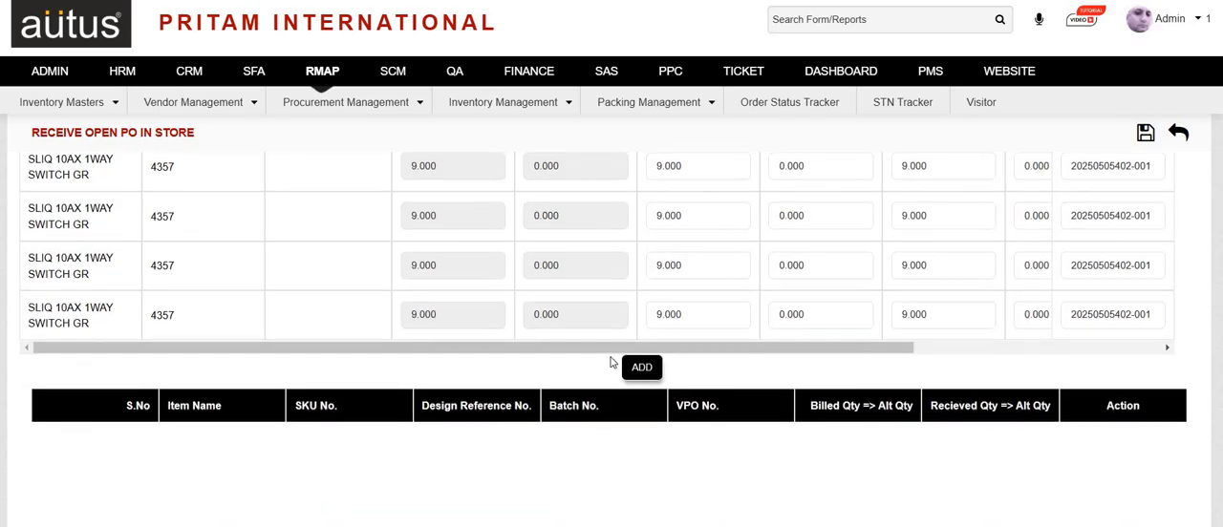
{"action": "scroll", "coordinate": [669, 286], "scroll_direction": "up", "scroll_amount": 1}
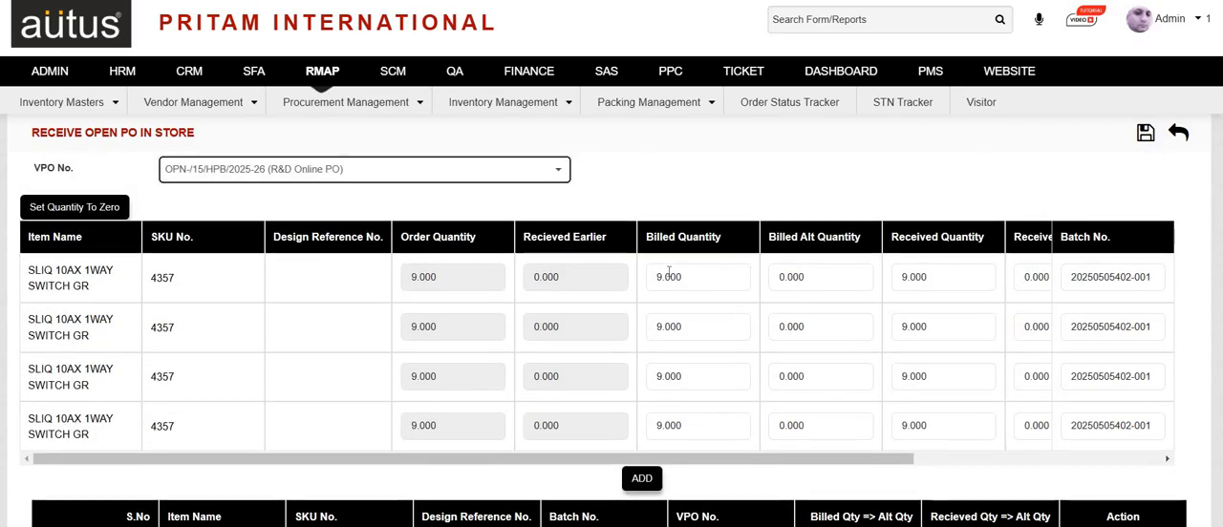
{"action": "left_click", "coordinate": [639, 478]}
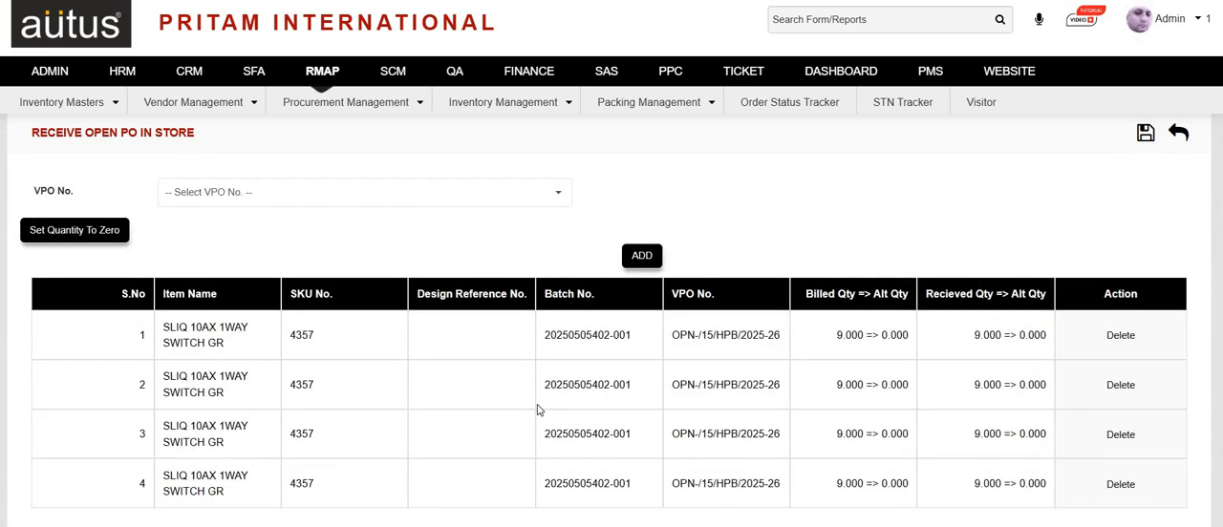
{"action": "scroll", "coordinate": [537, 409], "scroll_direction": "up", "scroll_amount": 10}
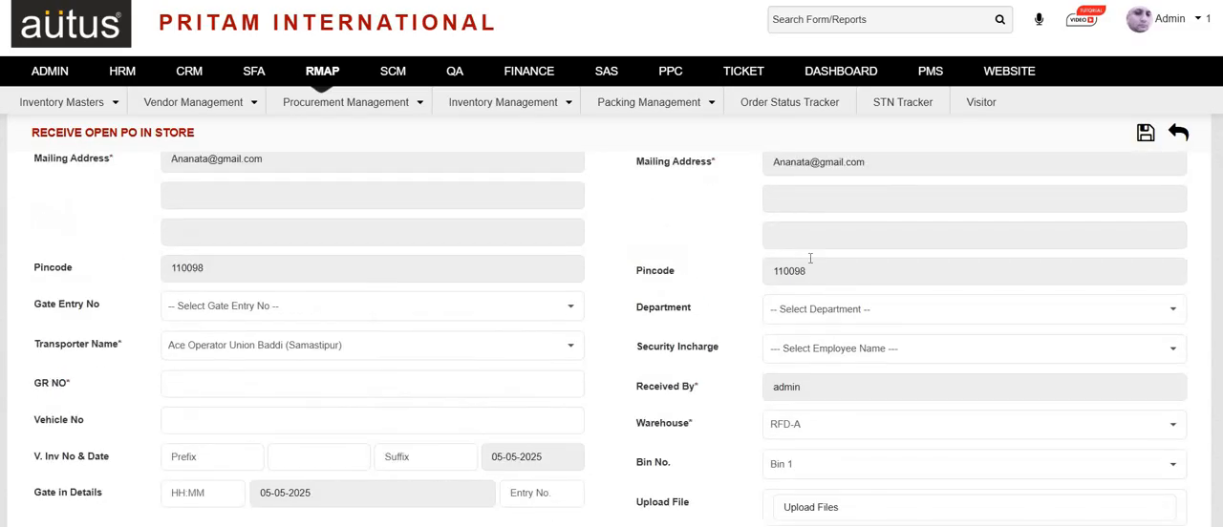
{"action": "left_click", "coordinate": [1144, 133]}
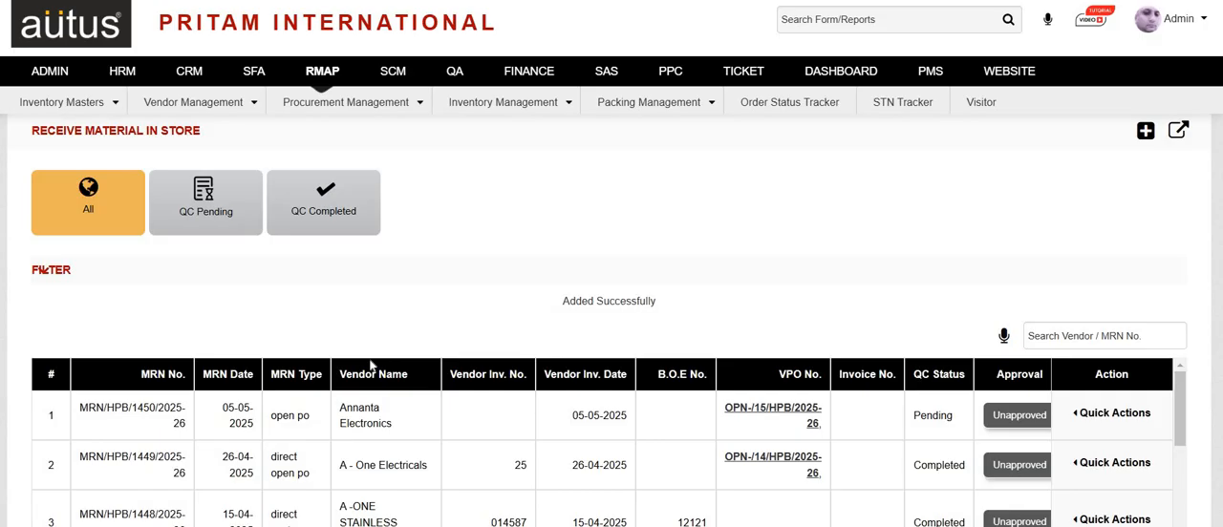
Open the Inward Inspection list of the QA module and look over the material receipts awaiting inspection.
{"action": "left_click", "coordinate": [568, 104]}
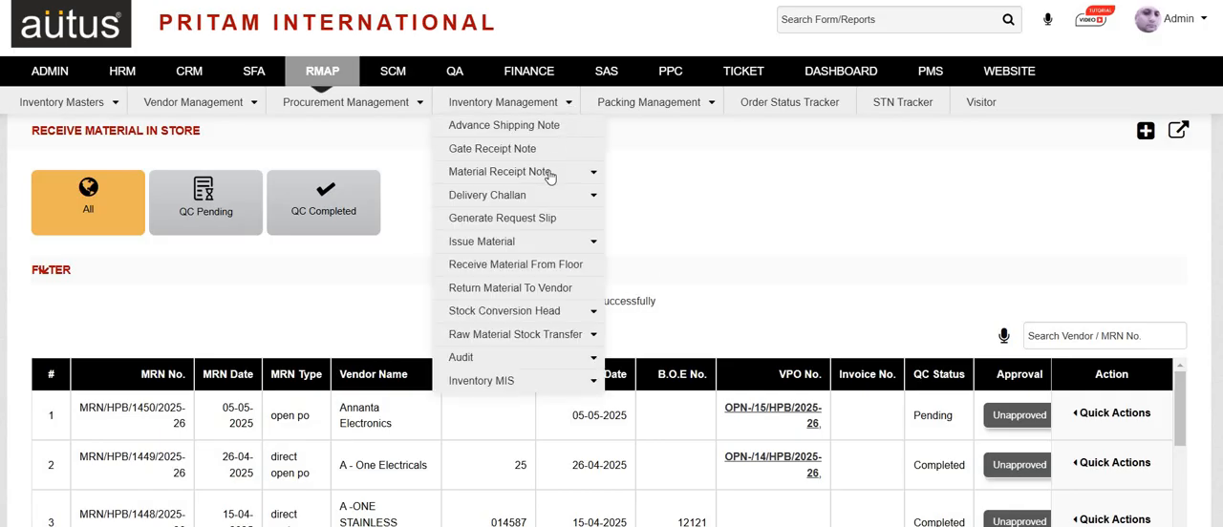
{"action": "left_click", "coordinate": [468, 79]}
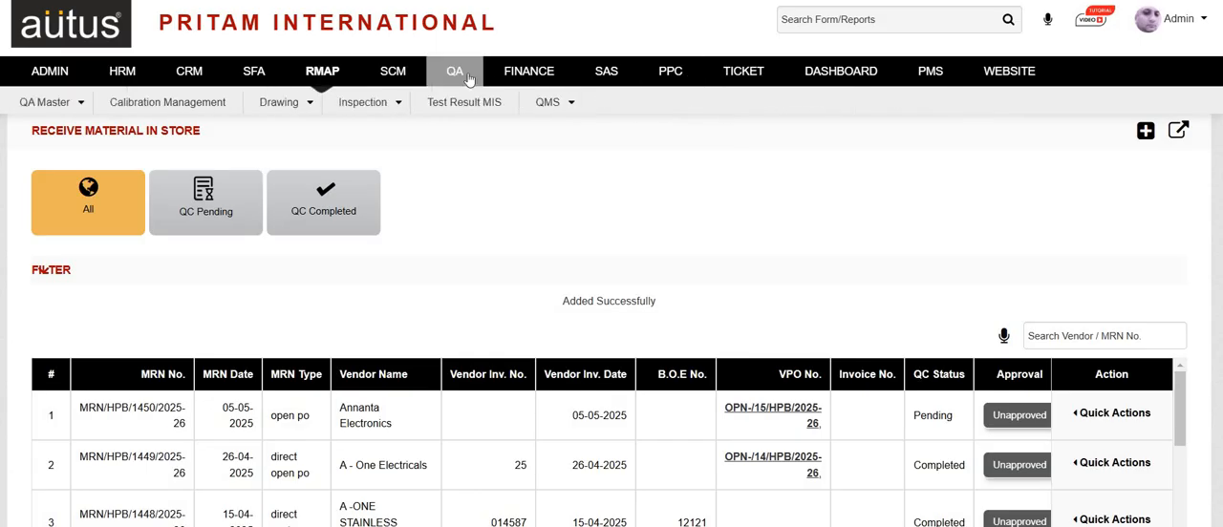
{"action": "left_click", "coordinate": [374, 107]}
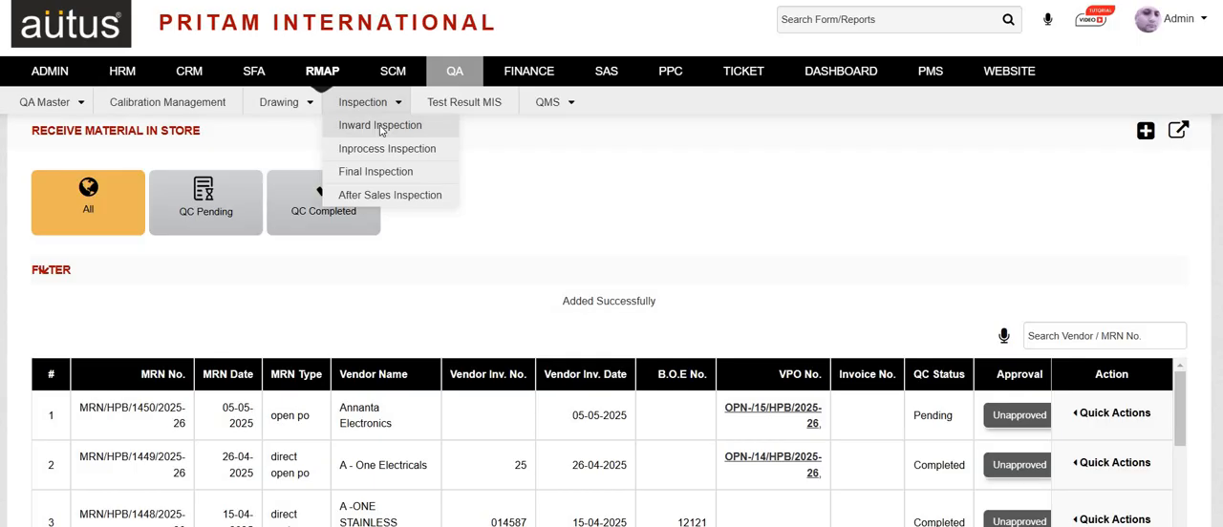
{"action": "left_click", "coordinate": [380, 126]}
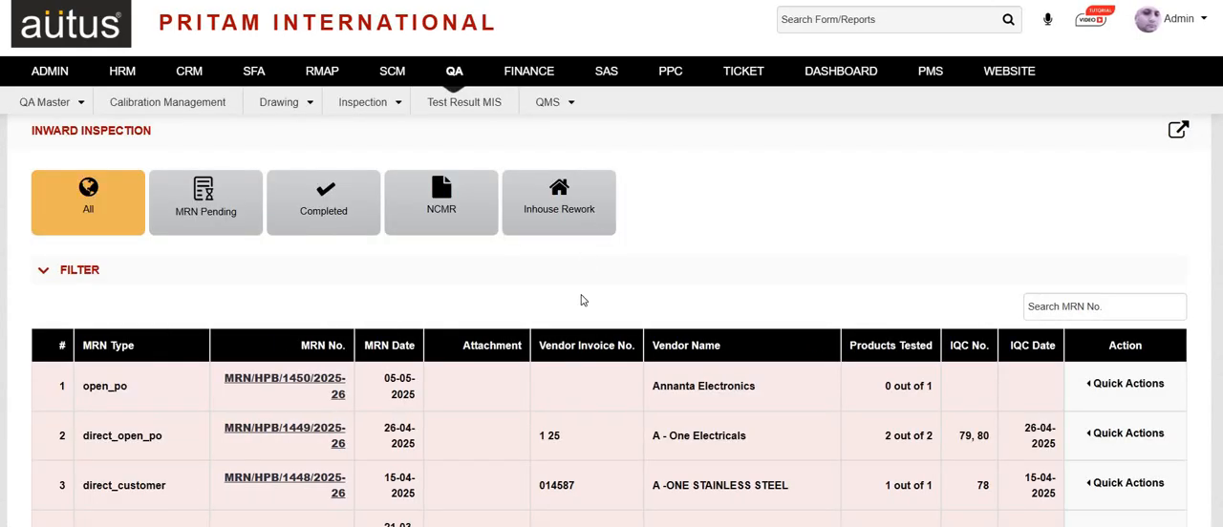
{"action": "scroll", "coordinate": [583, 296], "scroll_direction": "down", "scroll_amount": 1}
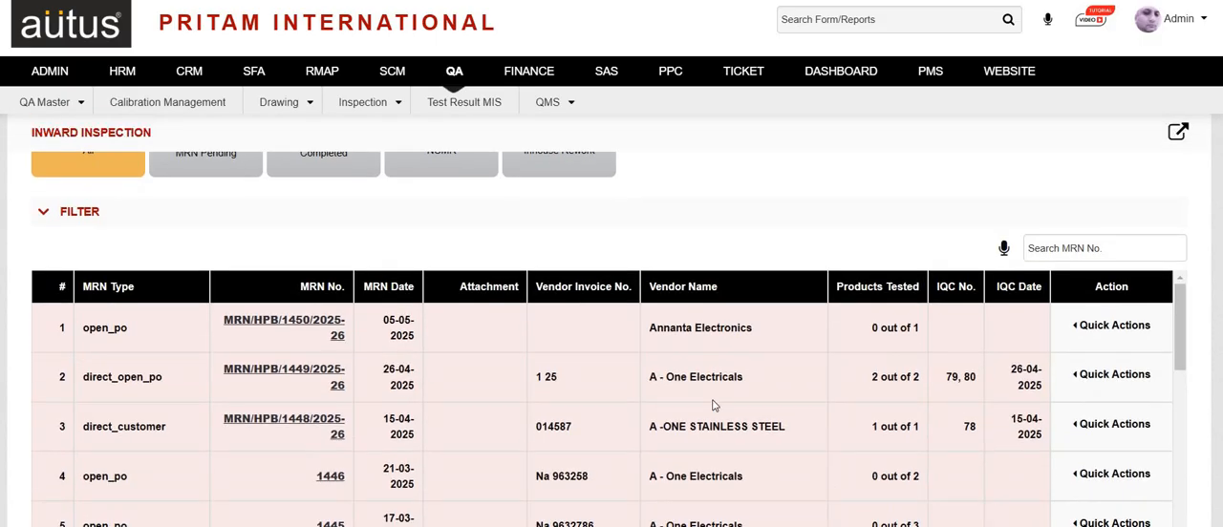
{"action": "scroll", "coordinate": [712, 406], "scroll_direction": "up", "scroll_amount": 1}
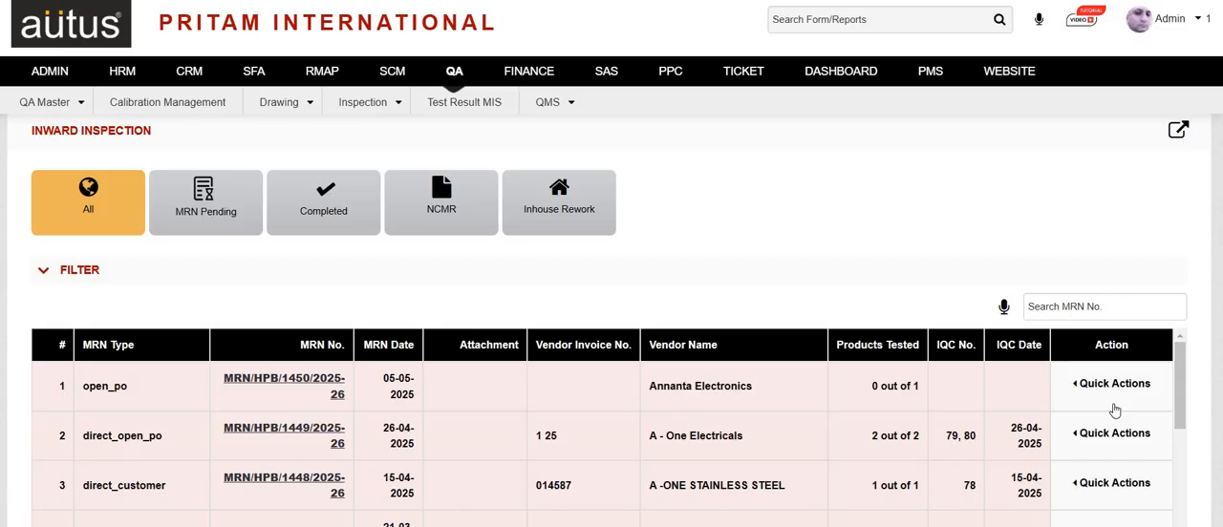
Start a test without parameter for the SLIQ 10AX 1WAY SWITCH GR item of the Annanta Electronics receipt.
{"action": "left_click", "coordinate": [1108, 394]}
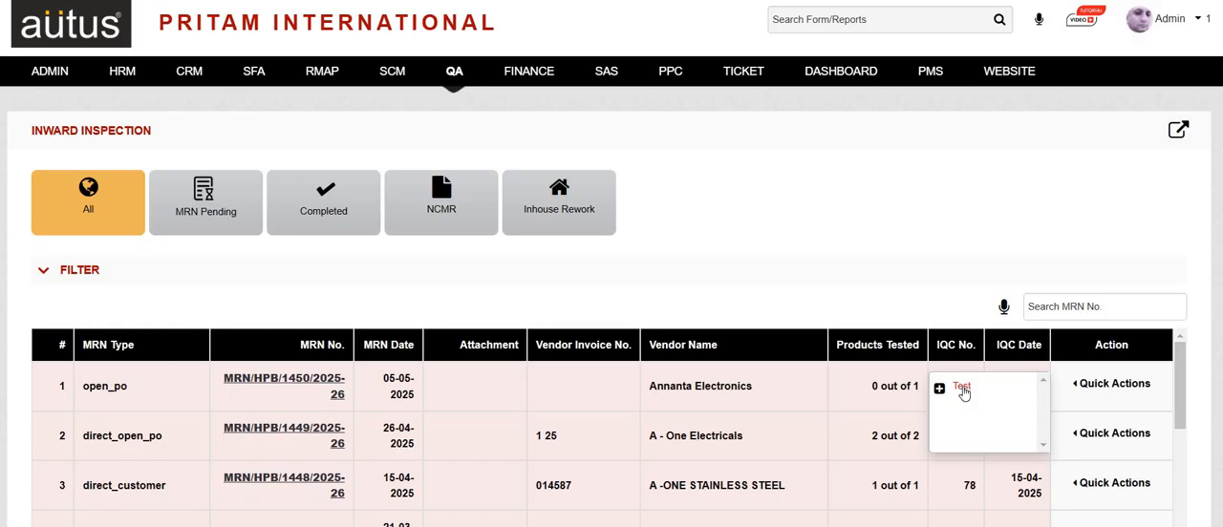
{"action": "left_click", "coordinate": [962, 390]}
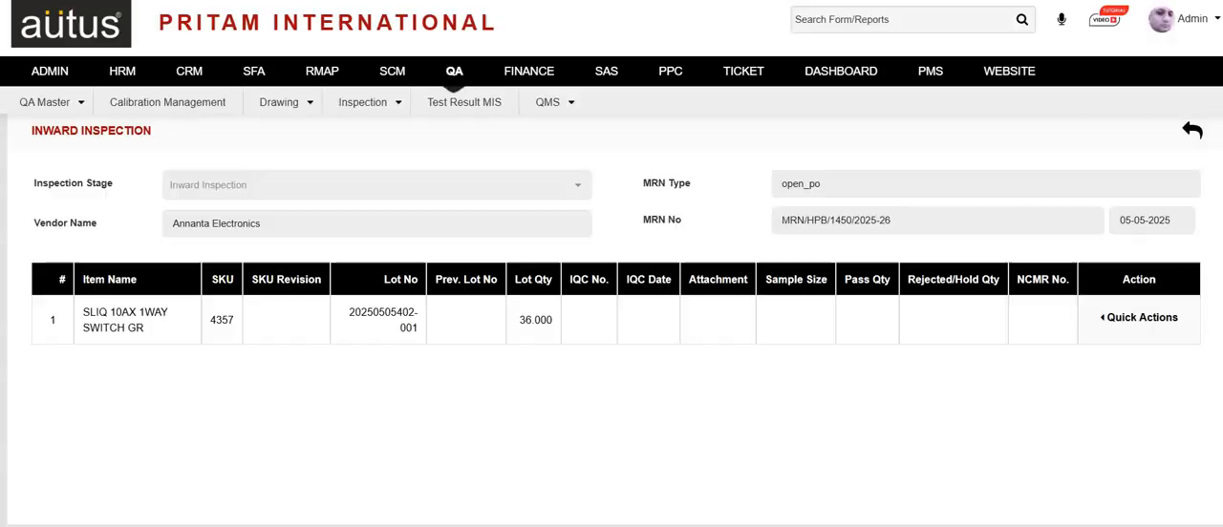
{"action": "left_click", "coordinate": [1132, 318]}
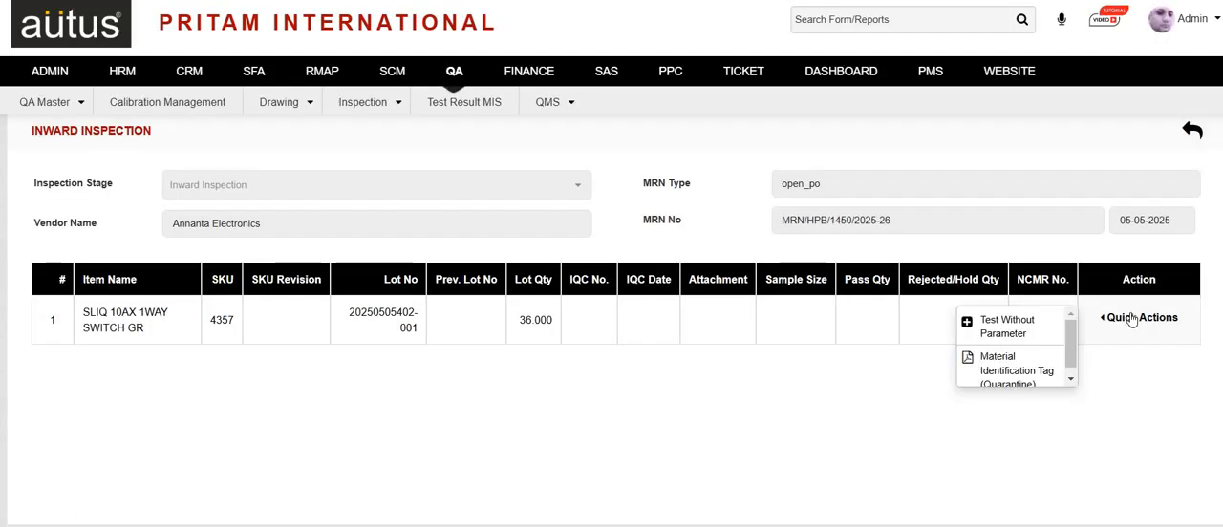
{"action": "left_click", "coordinate": [1034, 330]}
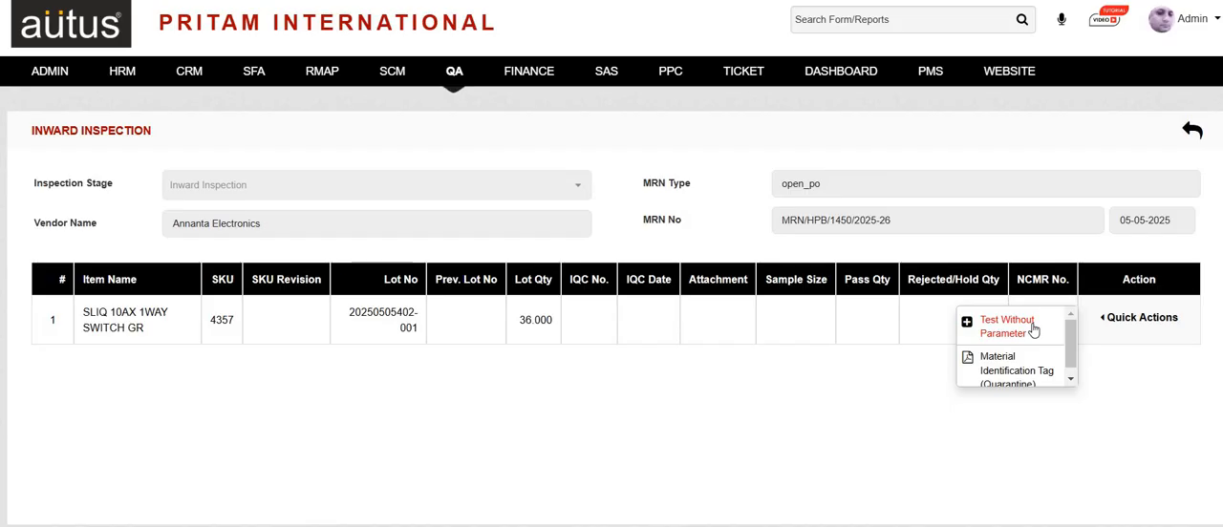
{"action": "left_click", "coordinate": [1006, 327]}
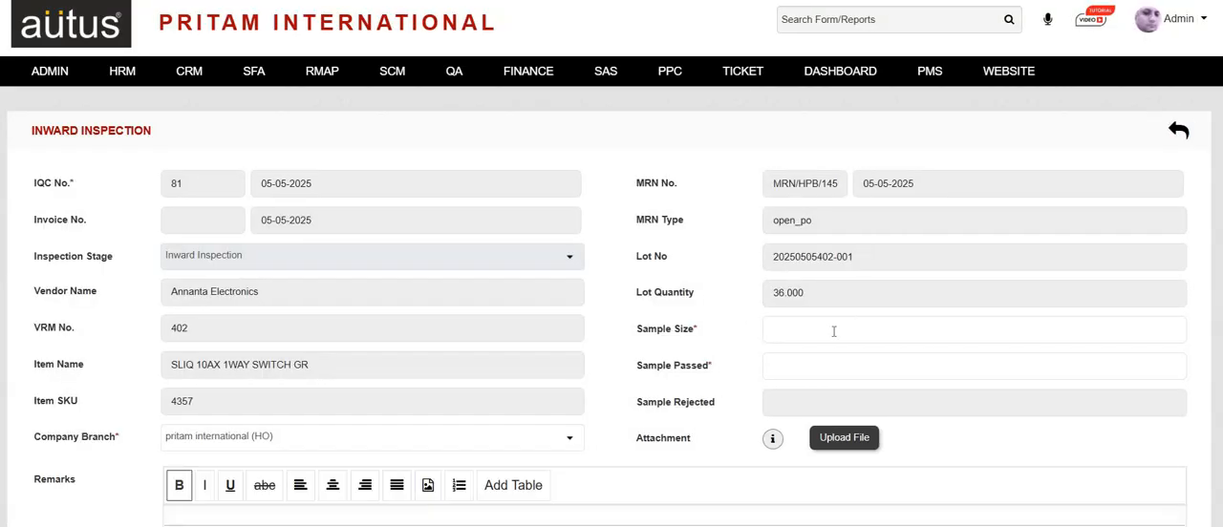
Set the sample size to 5 and, after trying 6, set the sample passed quantity to 5.
{"action": "left_click", "coordinate": [833, 332]}
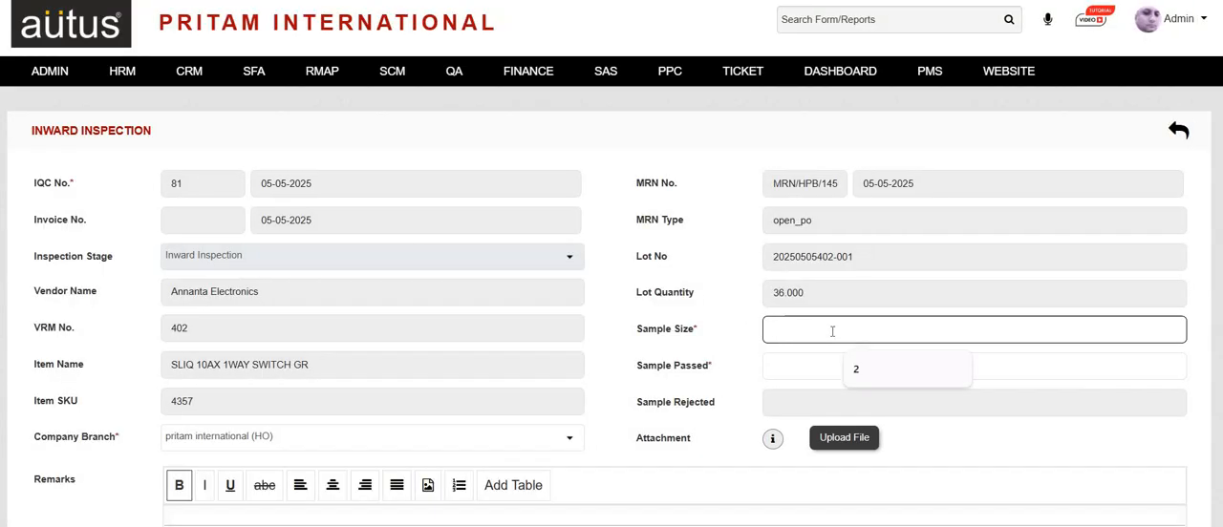
{"action": "type", "text": "5"}
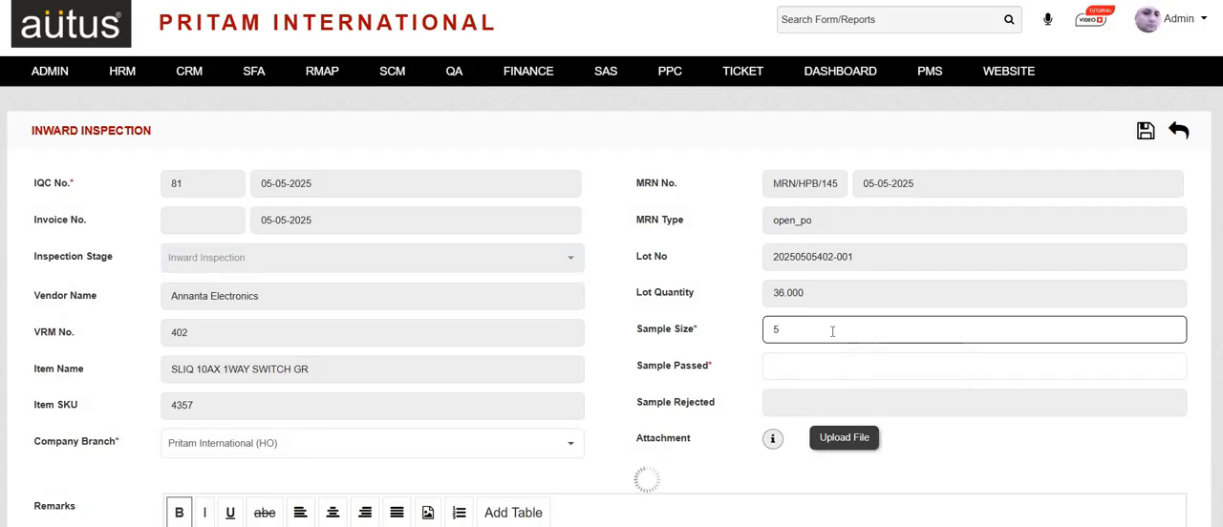
{"action": "left_click", "coordinate": [802, 370]}
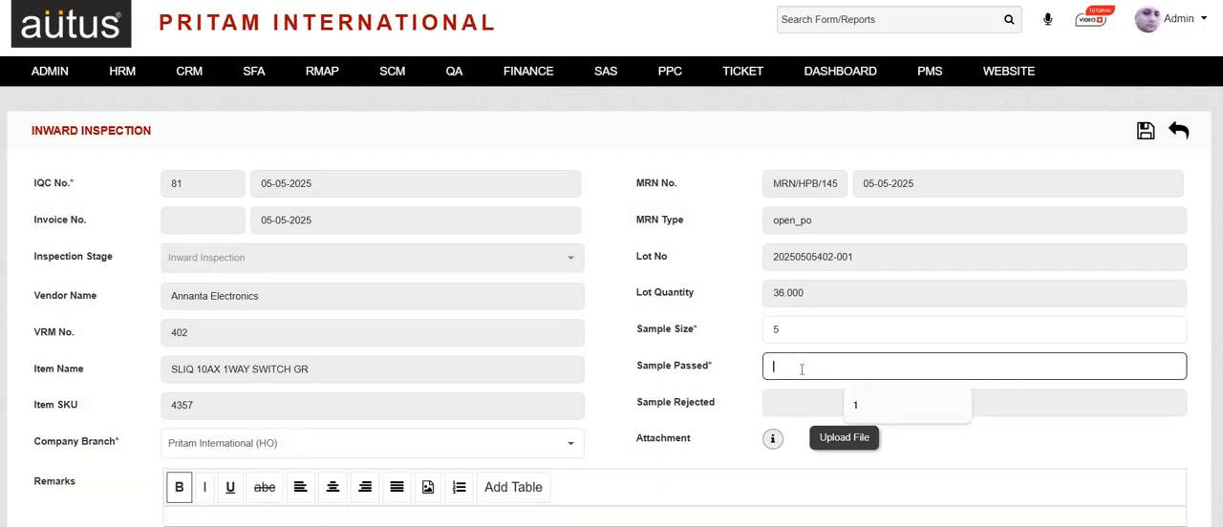
{"action": "type", "text": "6"}
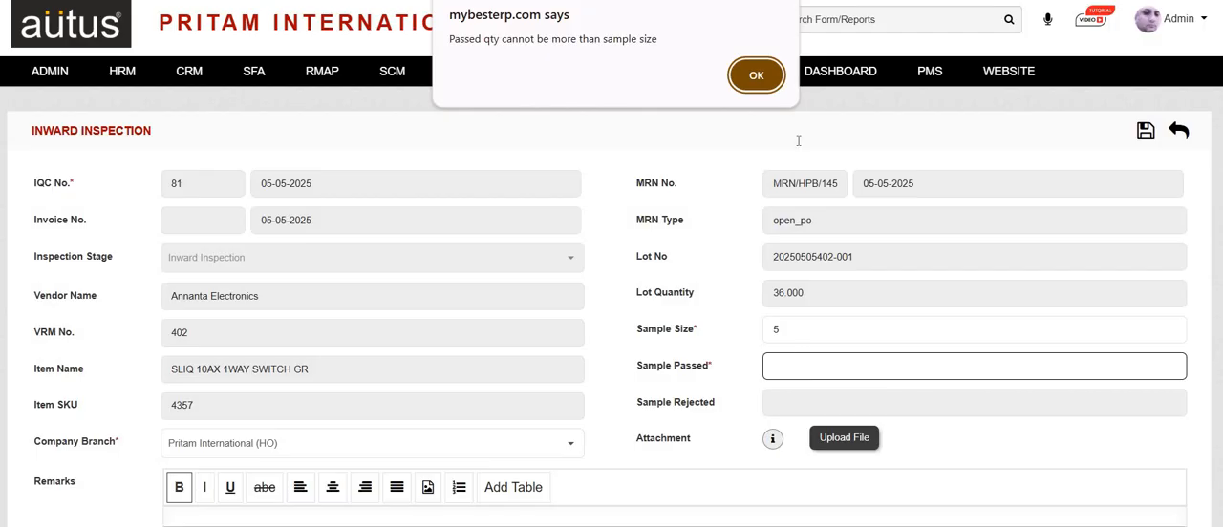
{"action": "left_click", "coordinate": [761, 84]}
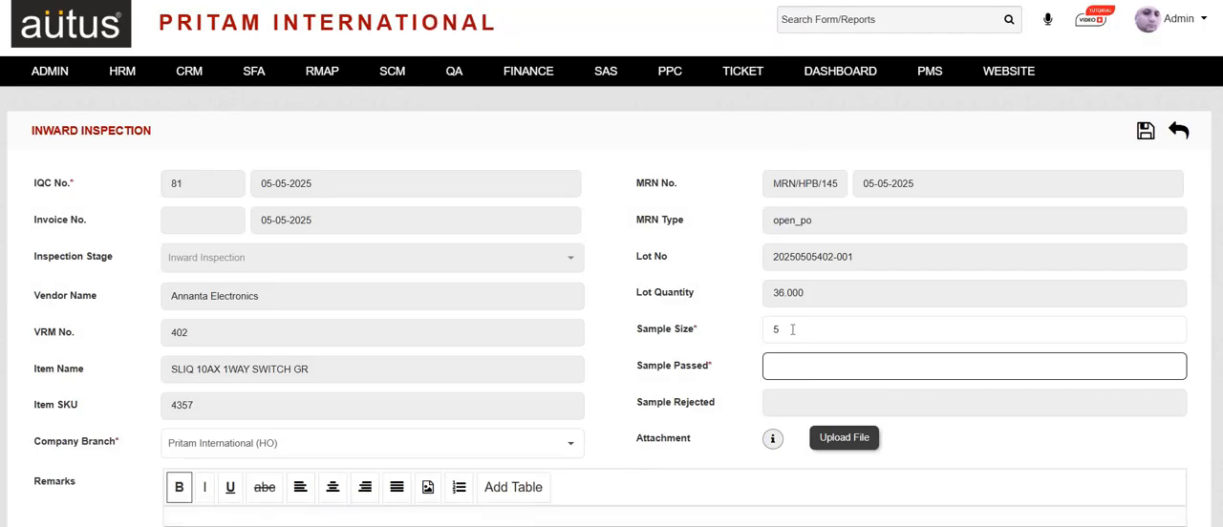
{"action": "type", "text": "5"}
Enter "ok" in the inspection remarks and save the inward inspection.
{"action": "scroll", "coordinate": [878, 397], "scroll_direction": "down", "scroll_amount": 1}
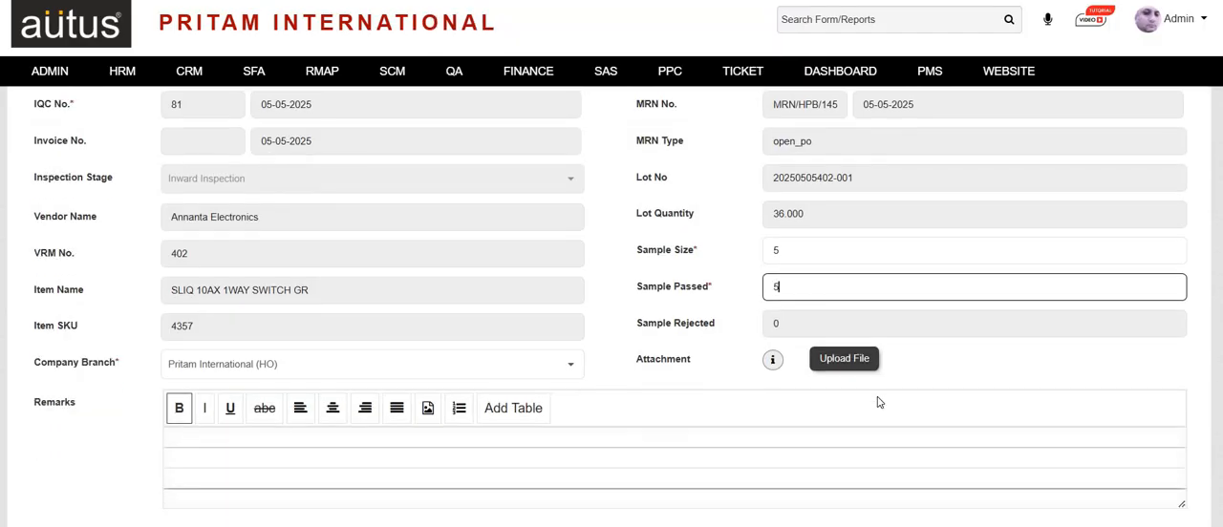
{"action": "left_click", "coordinate": [656, 475]}
{"action": "type", "text": "ok"}
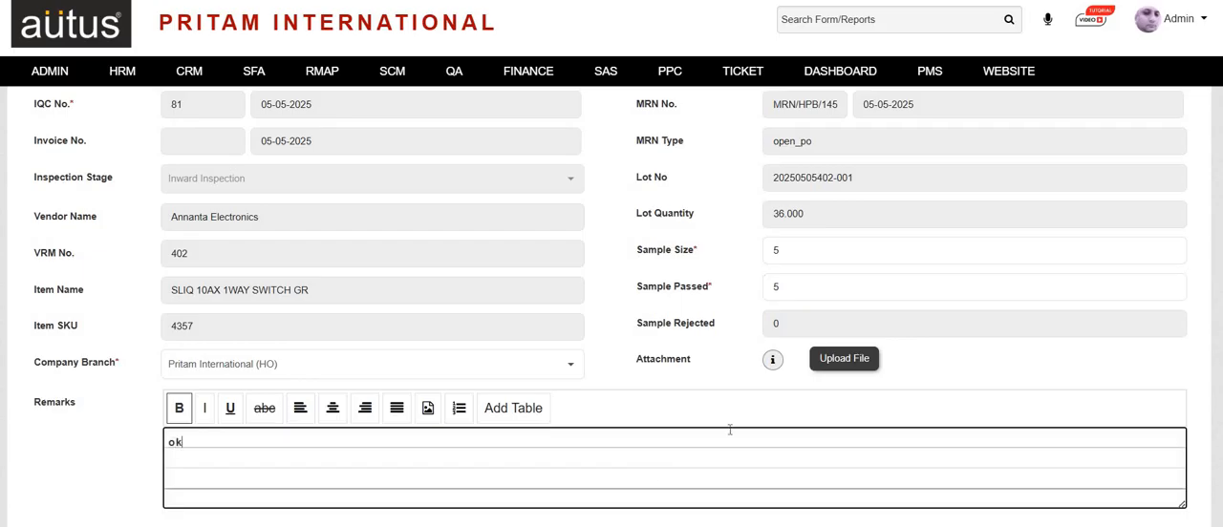
{"action": "scroll", "coordinate": [1090, 171], "scroll_direction": "up", "scroll_amount": 1}
{"action": "left_click", "coordinate": [1146, 130]}
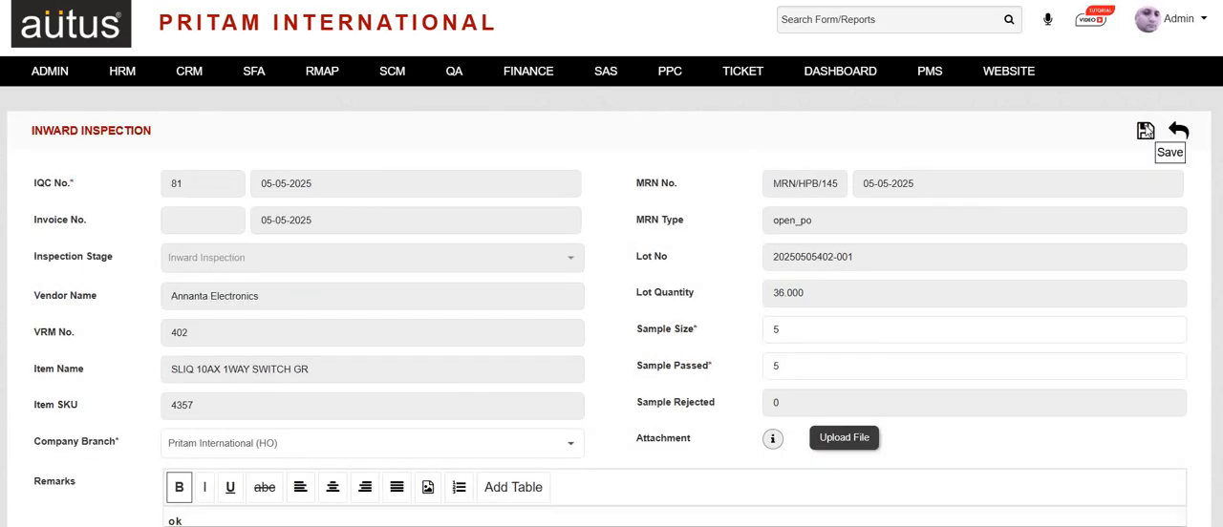